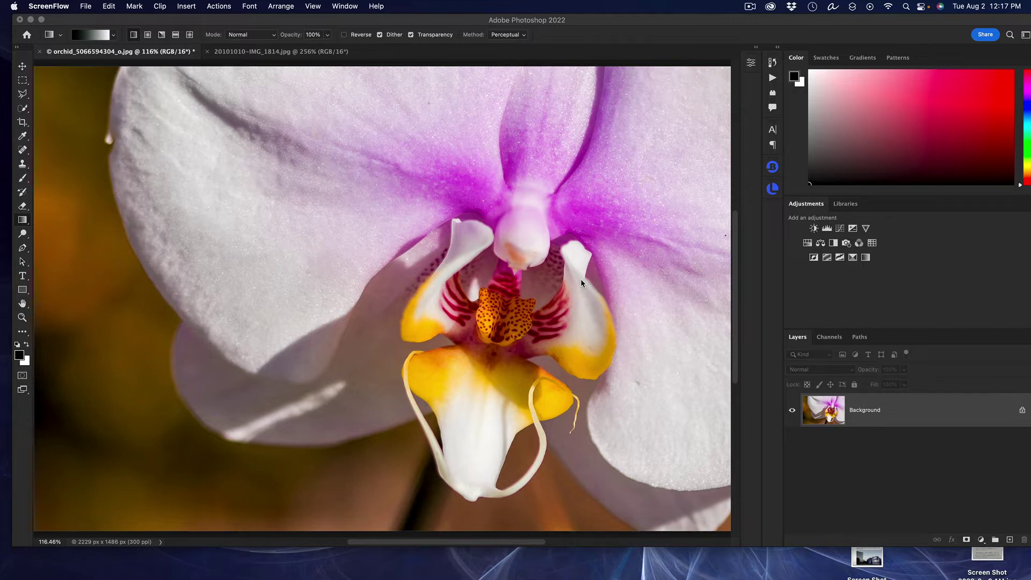
- Compare the plain orchid with the water drops in 20101010-IMG_1814.jpg, examining the drops' shading up close, and return to the orchid image
{"action": "left_click", "coordinate": [257, 54]}
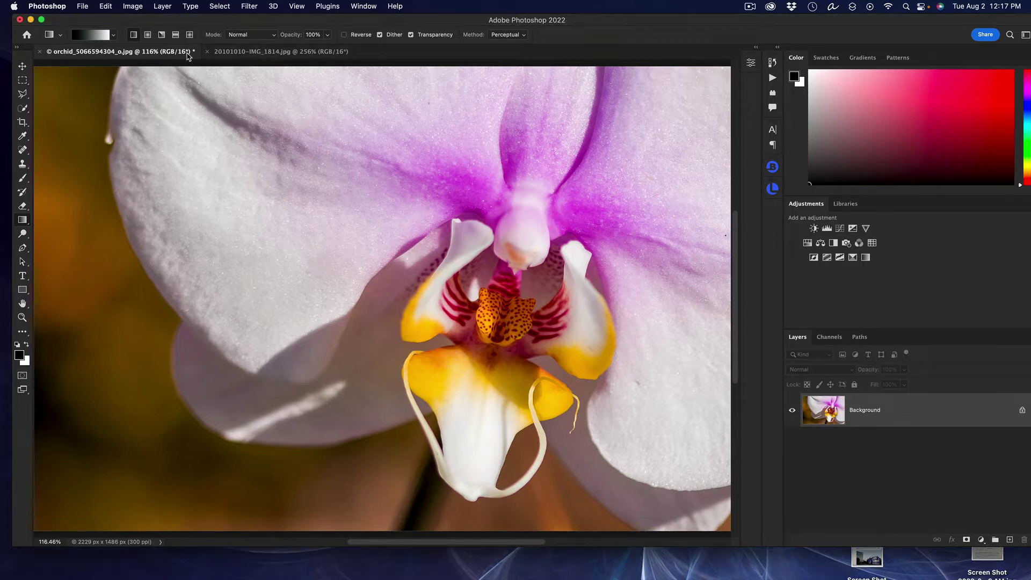
{"action": "left_click", "coordinate": [236, 52]}
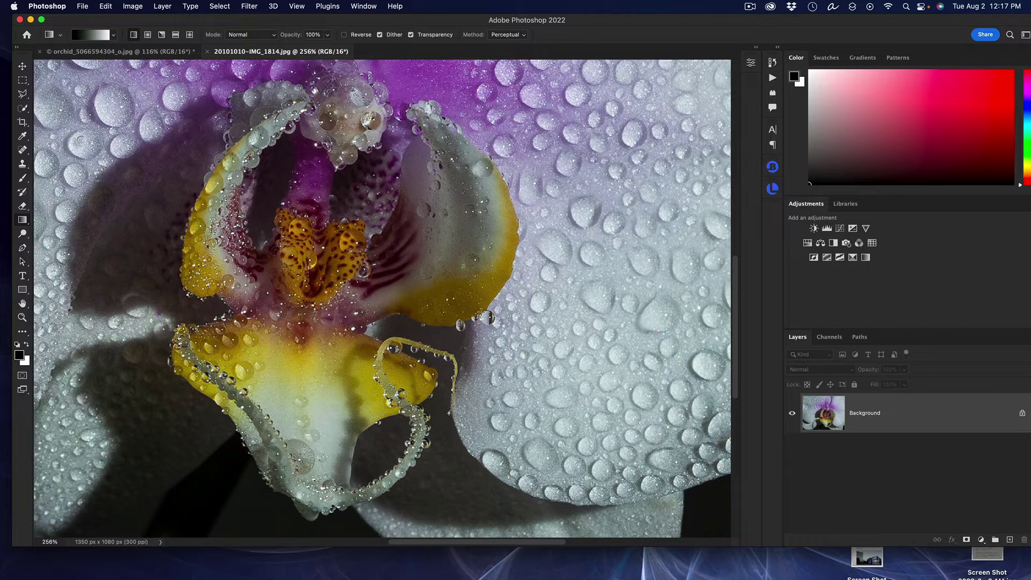
{"action": "left_click", "coordinate": [121, 54]}
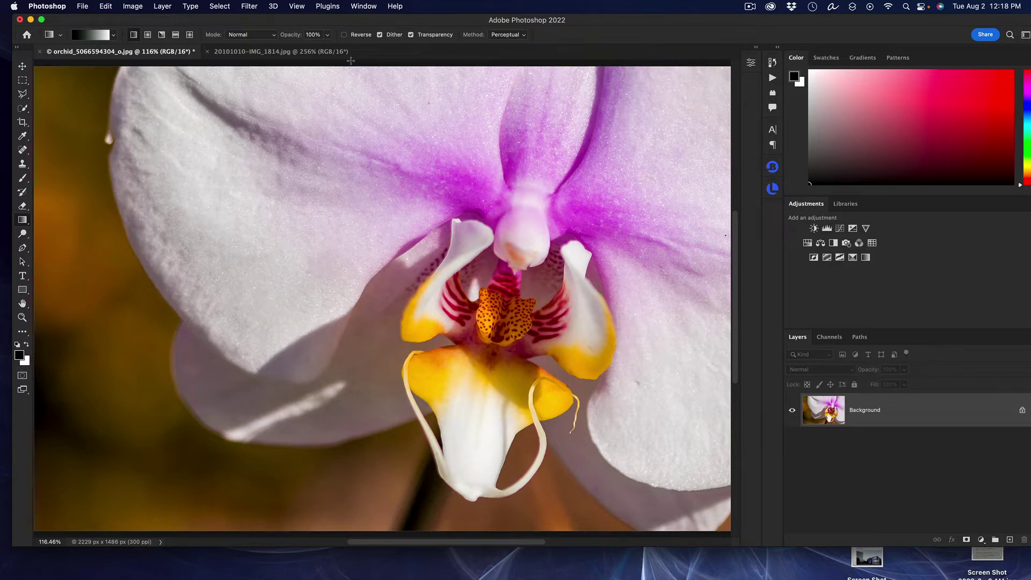
{"action": "left_click", "coordinate": [264, 54]}
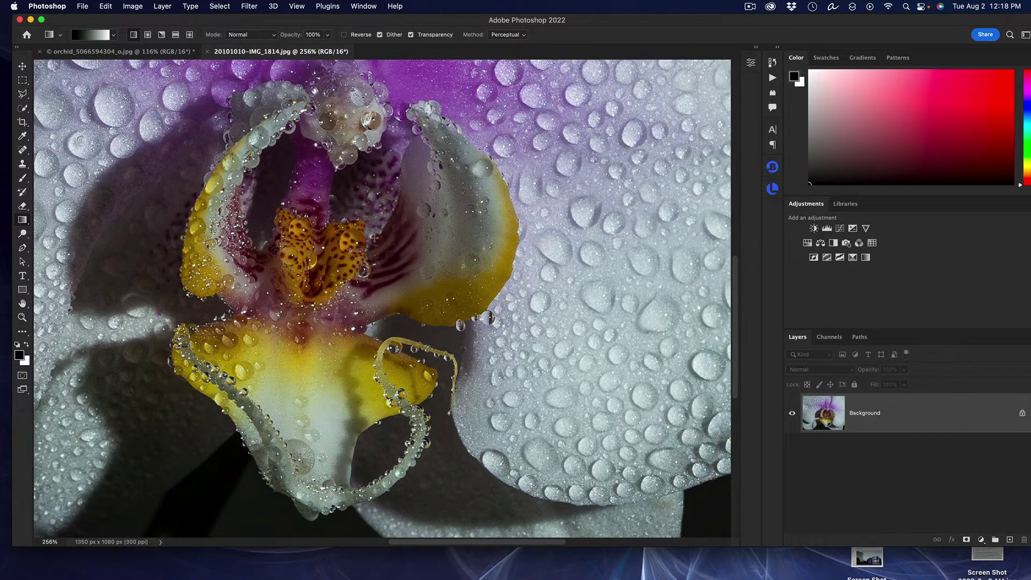
{"action": "scroll", "coordinate": [476, 235], "scroll_direction": "up", "scroll_amount": 5}
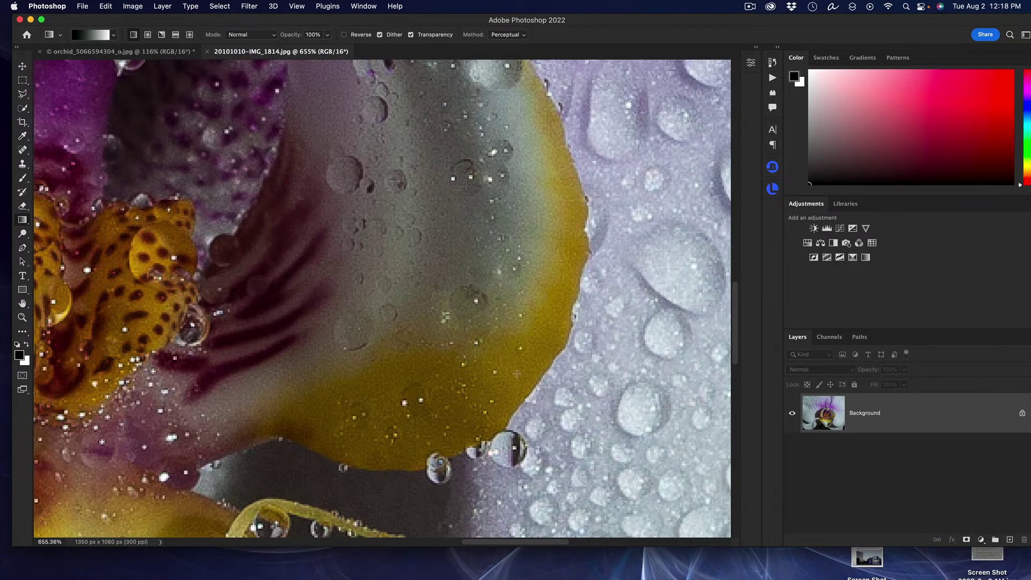
{"action": "left_click_drag", "start_coordinate": [475, 544], "coordinate": [527, 535]}
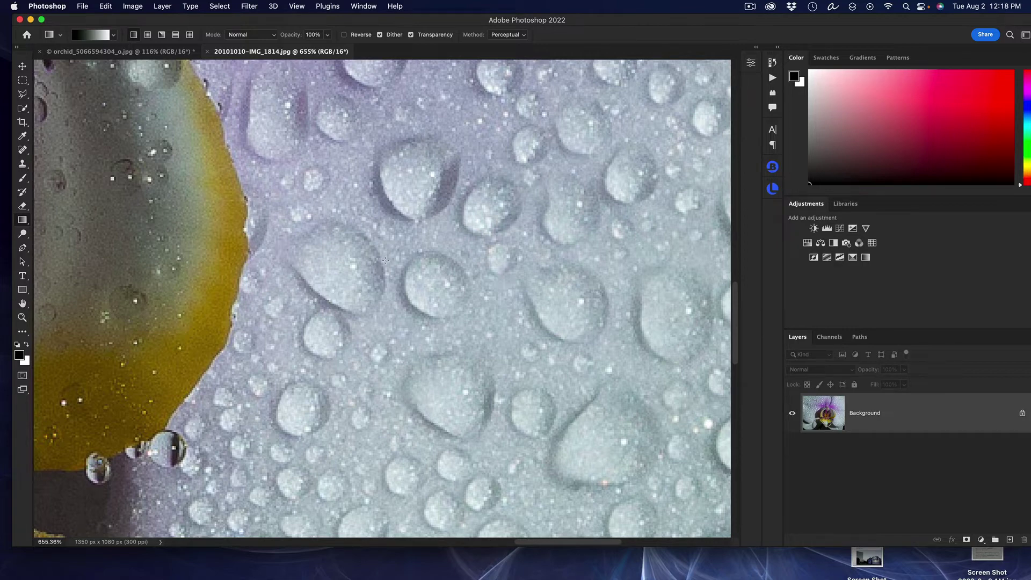
{"action": "left_click", "coordinate": [142, 52]}
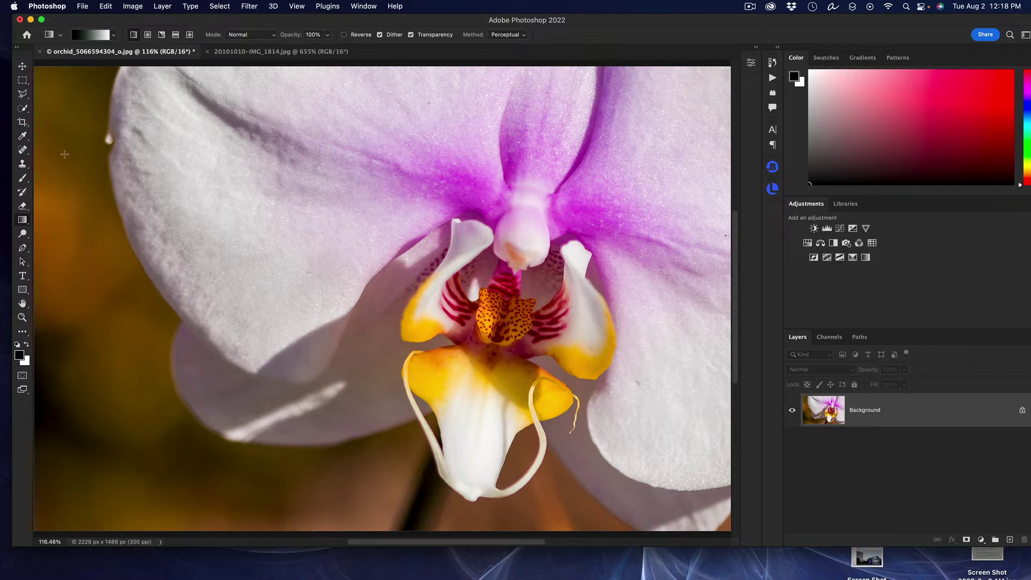
- Draw a small circular selection on the orchid's large pale petal with the Elliptical Marquee tool and add a new empty layer
{"action": "left_click", "coordinate": [26, 84]}
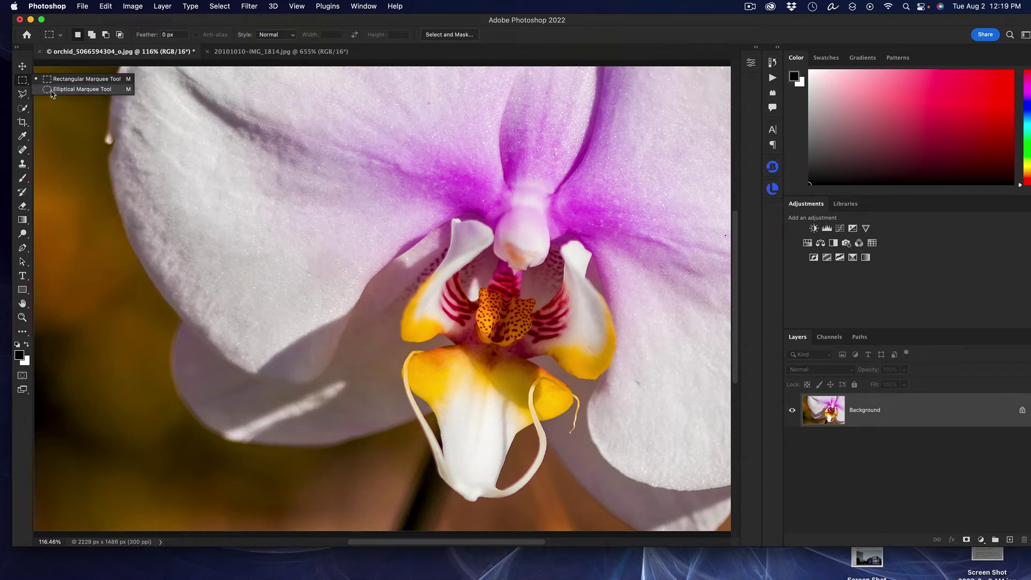
{"action": "left_click", "coordinate": [52, 94]}
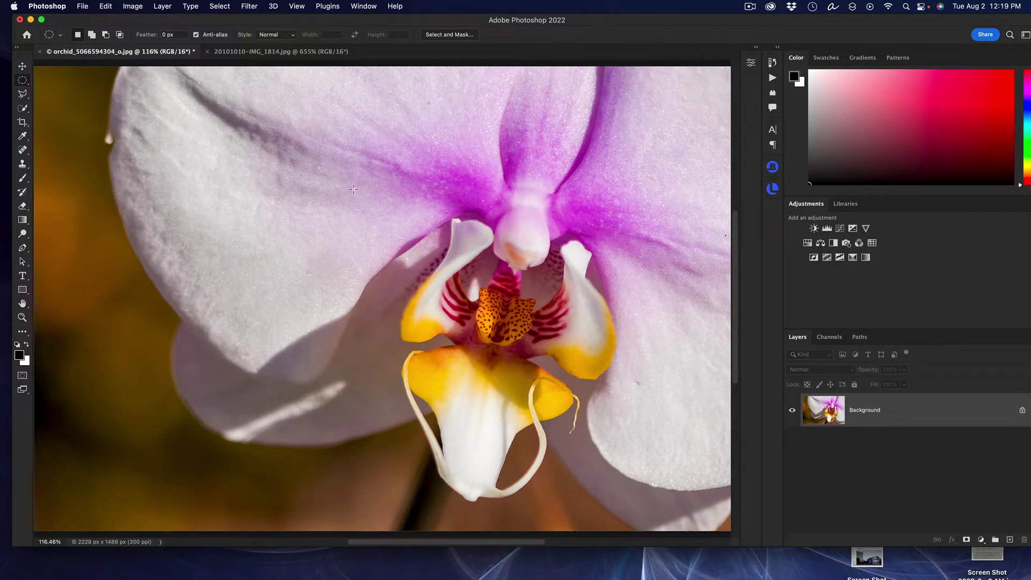
{"action": "scroll", "coordinate": [328, 164], "scroll_direction": "up", "scroll_amount": 3}
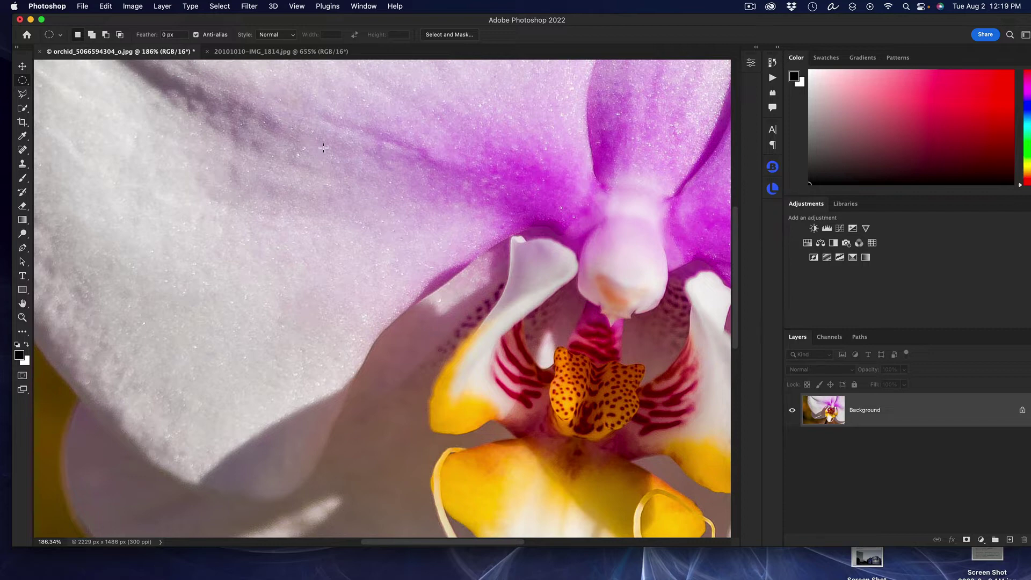
{"action": "left_click_drag", "start_coordinate": [324, 149], "coordinate": [349, 170]}
{"action": "left_click", "coordinate": [1009, 540]}
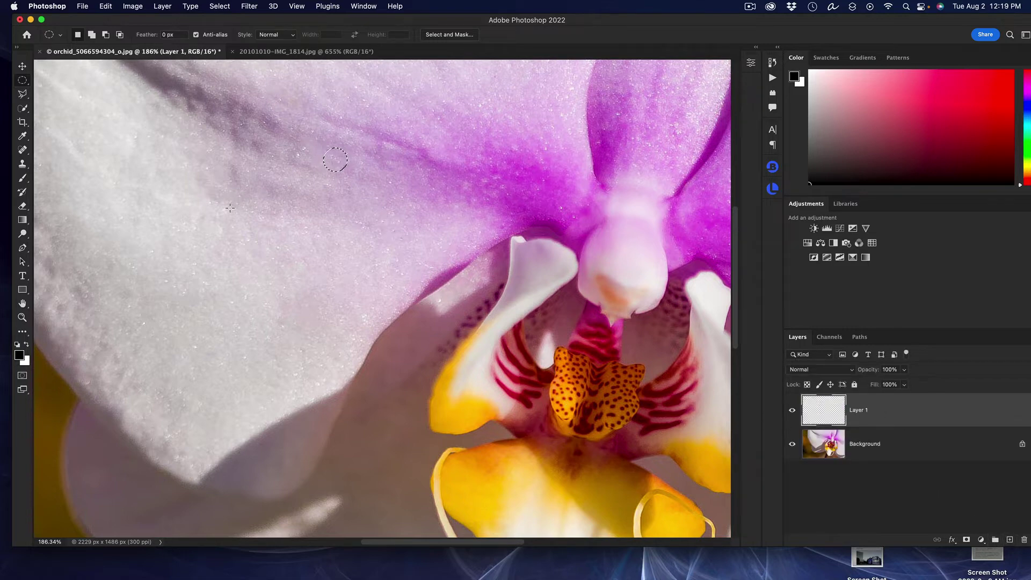
- Fill the circular selection with the Basics black-to-white linear gradient, dark at its upper-left edge and light at its lower-right, and deselect it
{"action": "left_click", "coordinate": [23, 222]}
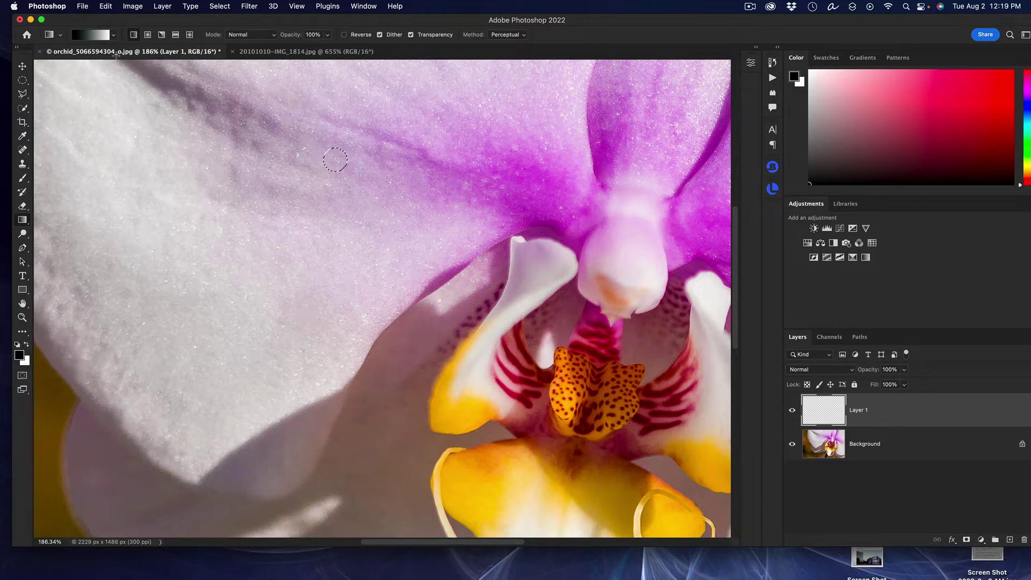
{"action": "left_click", "coordinate": [115, 35]}
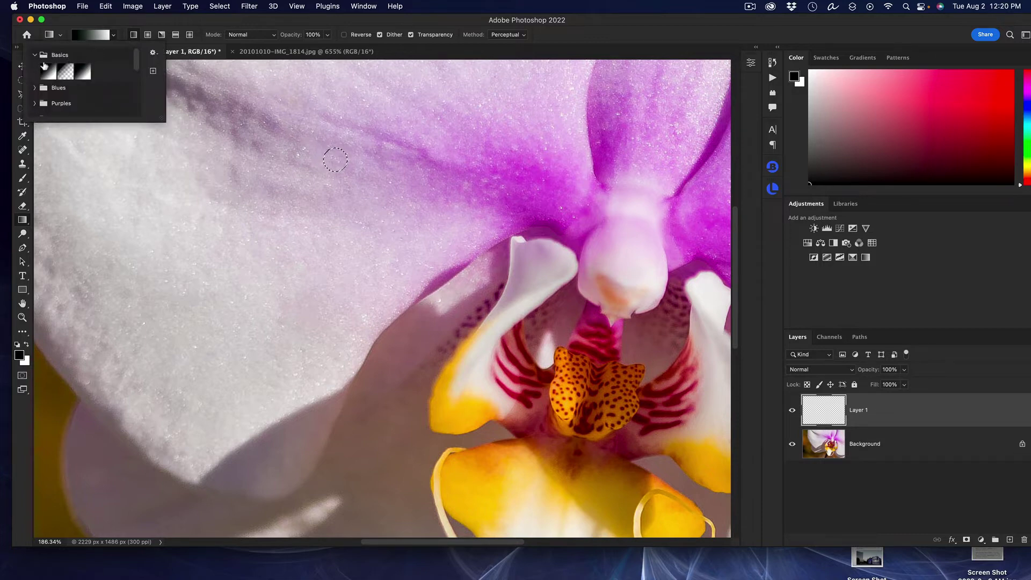
{"action": "left_click", "coordinate": [35, 56]}
{"action": "mouse_move", "coordinate": [138, 64]}
{"action": "left_mouse_down"}
{"action": "mouse_move", "coordinate": [139, 135]}
{"action": "mouse_move", "coordinate": [144, 48]}
{"action": "left_mouse_up"}
{"action": "left_click", "coordinate": [35, 55]}
{"action": "left_click", "coordinate": [89, 74]}
{"action": "left_click", "coordinate": [447, 64]}
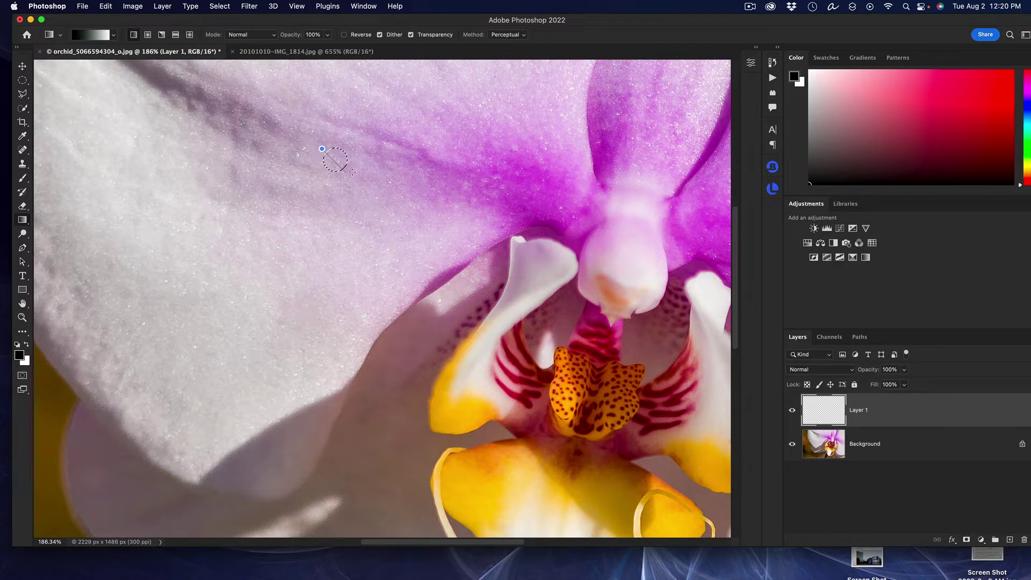
{"action": "left_click_drag", "start_coordinate": [352, 171], "coordinate": [351, 171]}
{"action": "scroll", "coordinate": [423, 220], "scroll_direction": "up", "scroll_amount": 3}
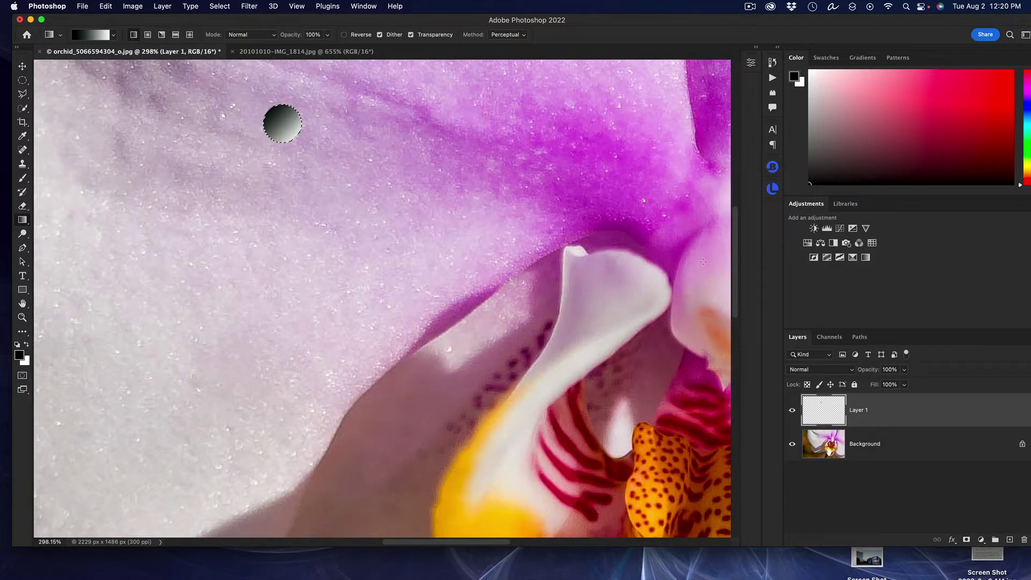
{"action": "scroll", "coordinate": [730, 248], "scroll_direction": "up", "scroll_amount": 5}
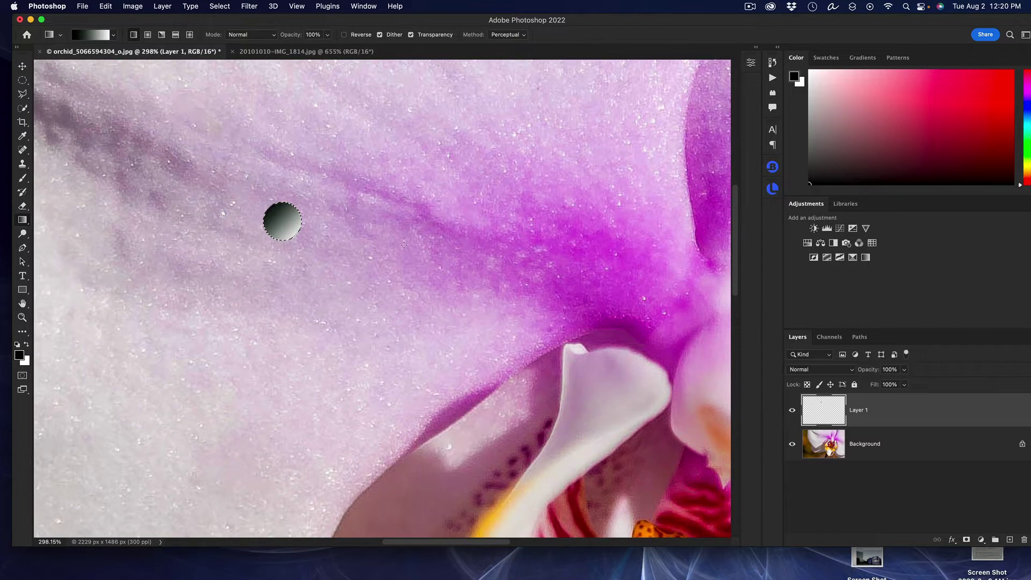
{"action": "scroll", "coordinate": [404, 244], "scroll_direction": "up", "scroll_amount": 2}
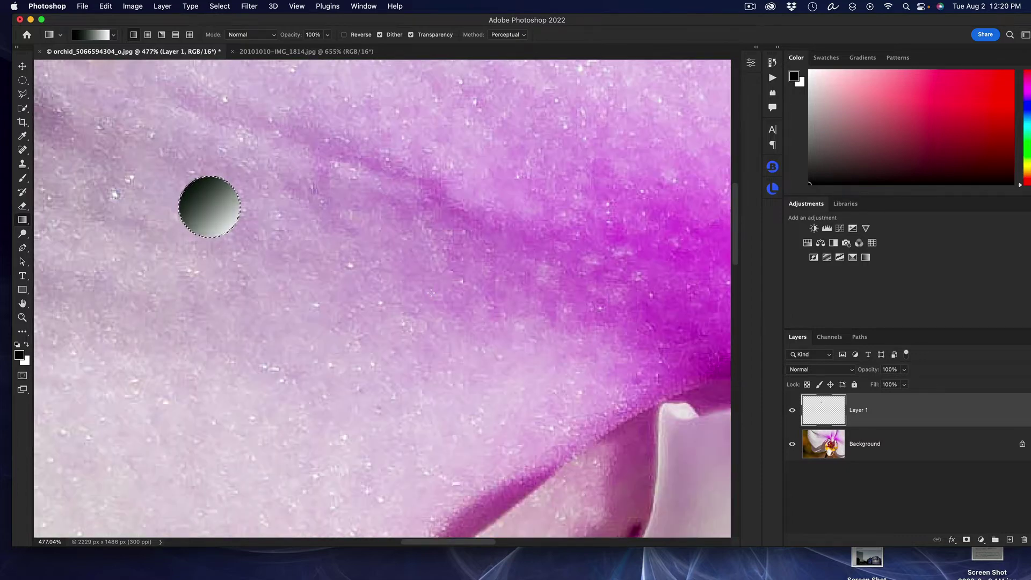
{"action": "key", "text": "super+d"}
{"action": "left_click", "coordinate": [953, 539]}
{"action": "left_click", "coordinate": [961, 534]}
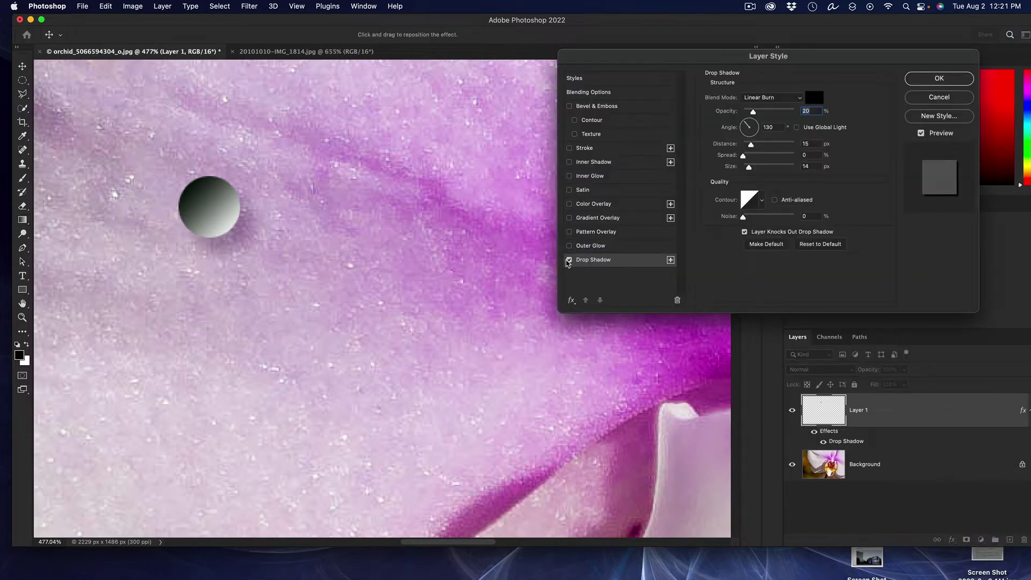
{"action": "left_click", "coordinate": [569, 260]}
{"action": "left_click", "coordinate": [568, 260]}
{"action": "mouse_move", "coordinate": [754, 114]}
{"action": "left_mouse_down"}
{"action": "mouse_move", "coordinate": [763, 116]}
{"action": "mouse_move", "coordinate": [755, 114]}
{"action": "left_mouse_up"}
{"action": "left_click_drag", "start_coordinate": [753, 113], "coordinate": [752, 113]}
{"action": "type", "text": "20"}
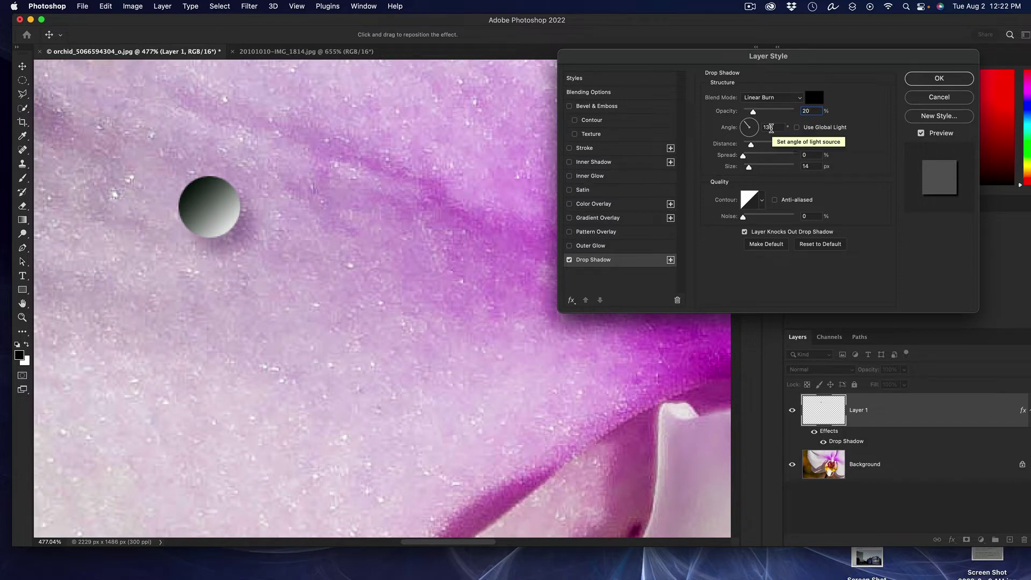
{"action": "left_click", "coordinate": [800, 129]}
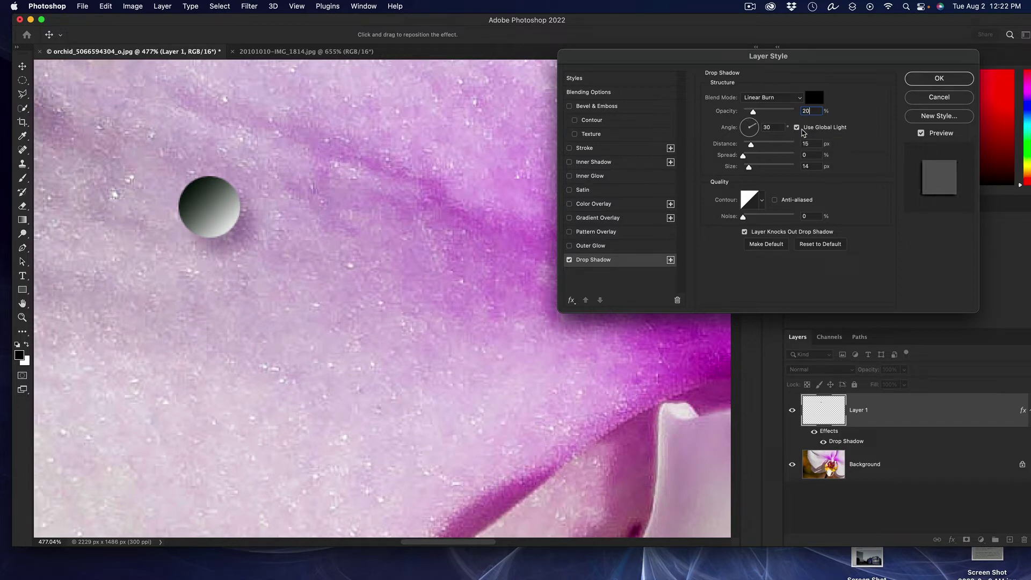
{"action": "left_click", "coordinate": [798, 129]}
{"action": "left_click", "coordinate": [798, 128]}
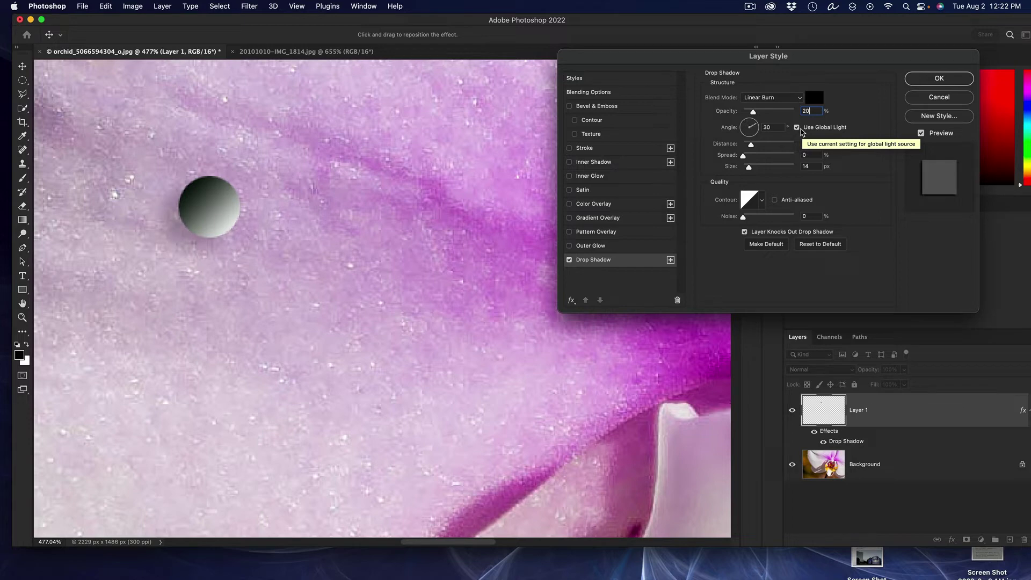
{"action": "left_click", "coordinate": [798, 129]}
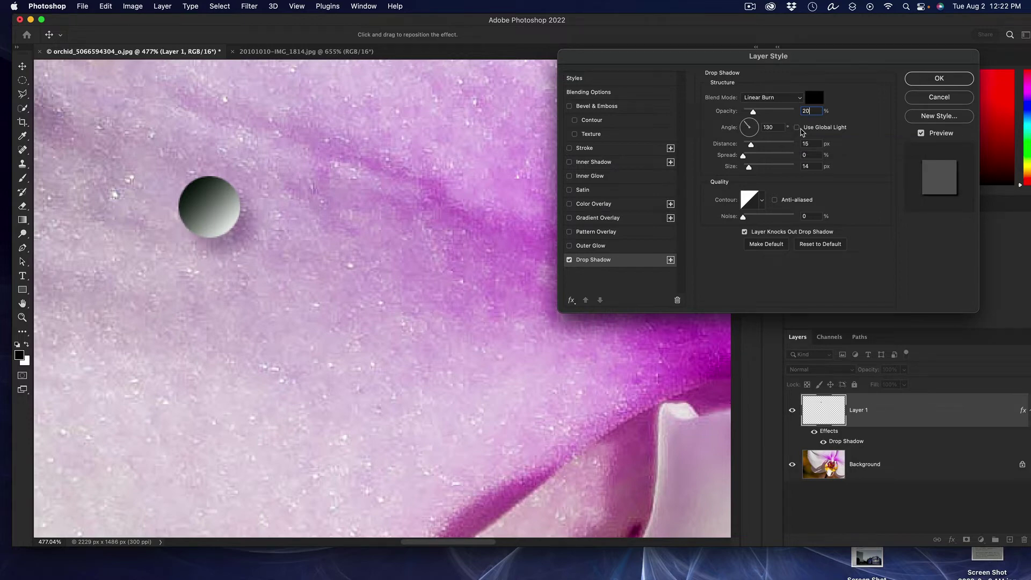
{"action": "left_click", "coordinate": [802, 132]}
{"action": "left_click", "coordinate": [802, 132]}
{"action": "left_click_drag", "start_coordinate": [750, 146], "coordinate": [751, 149]}
{"action": "left_click", "coordinate": [569, 260]}
{"action": "left_click", "coordinate": [569, 260]}
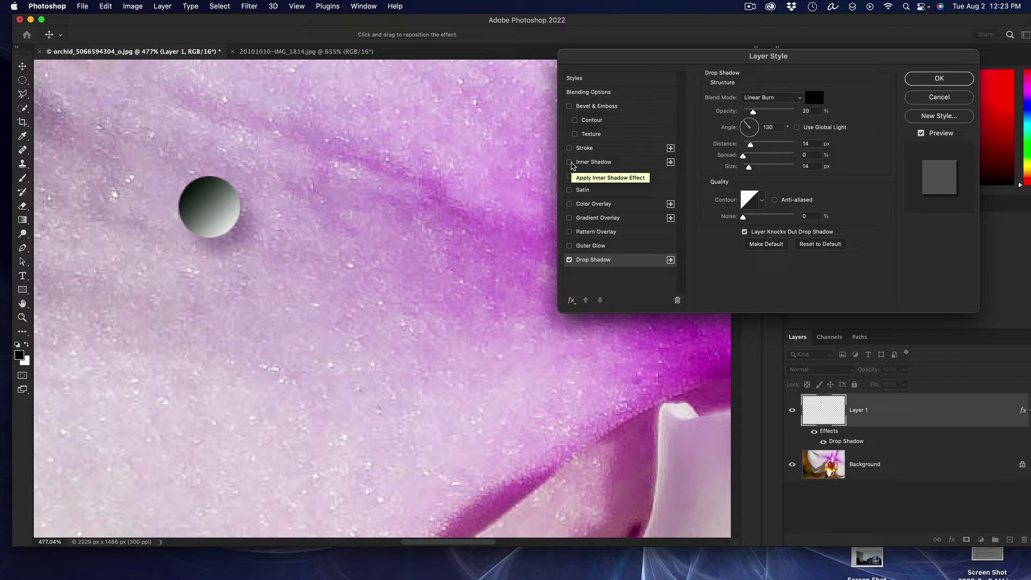
{"action": "left_click", "coordinate": [570, 162]}
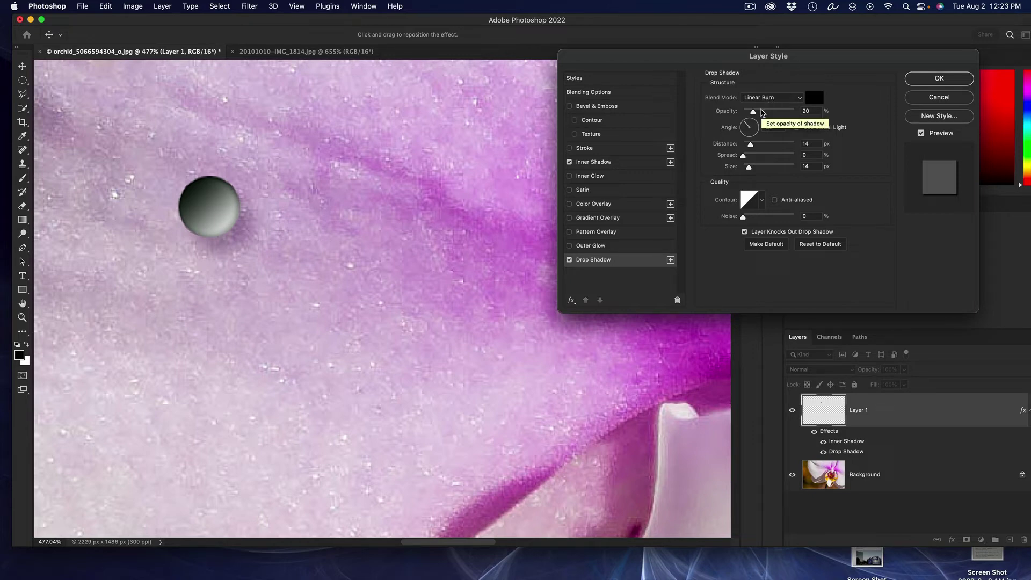
{"action": "left_click", "coordinate": [761, 110]}
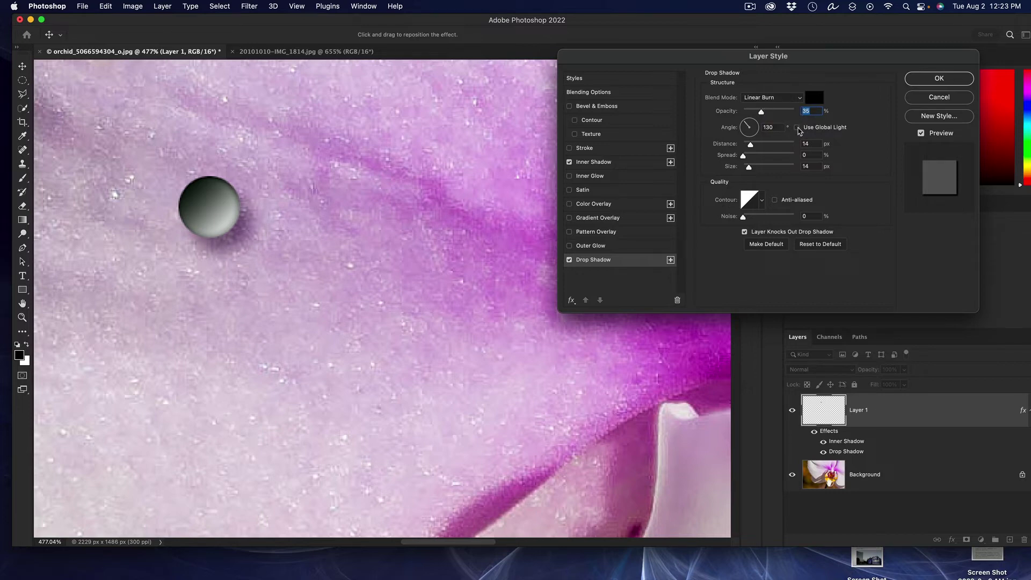
{"action": "left_click", "coordinate": [796, 128]}
{"action": "left_click", "coordinate": [797, 128]}
{"action": "left_click_drag", "start_coordinate": [761, 114], "coordinate": [765, 117]}
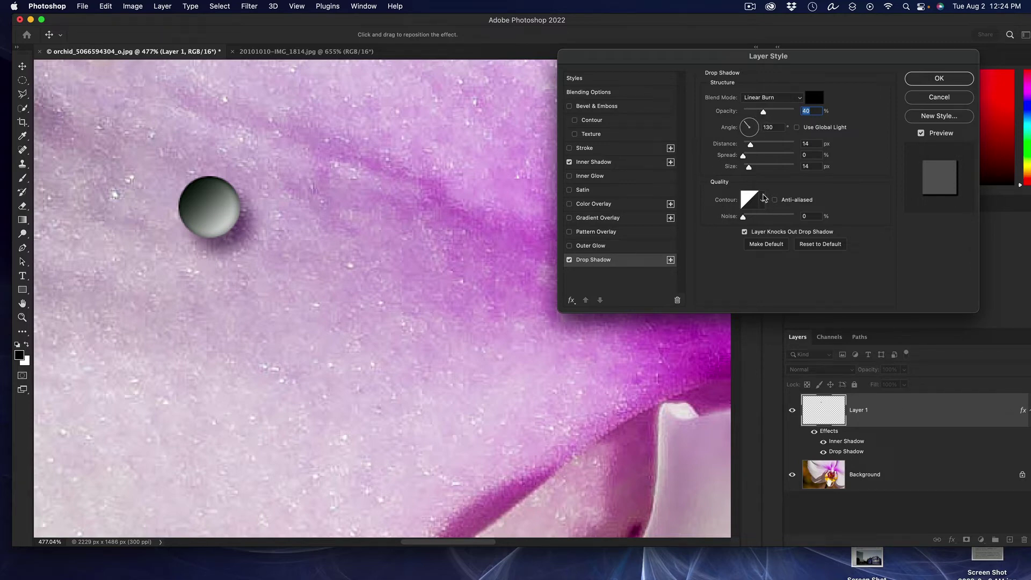
{"action": "left_click", "coordinate": [939, 96]}
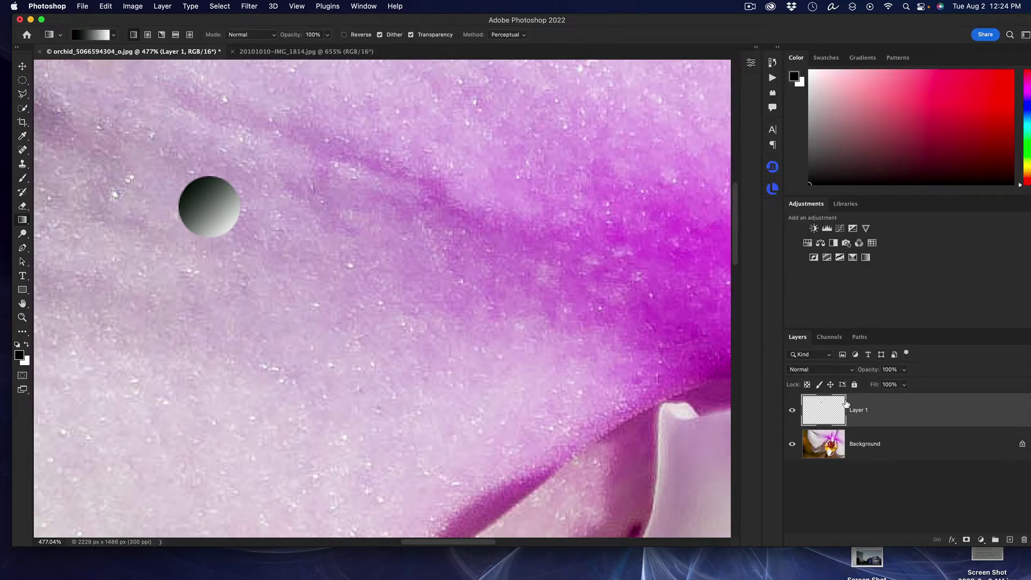
- Apply a Linear Burn drop shadow to the gradient circle's layer with 130° angle, 15 px distance and 14 px size, and fine-tune its opacity
{"action": "left_click", "coordinate": [954, 539]}
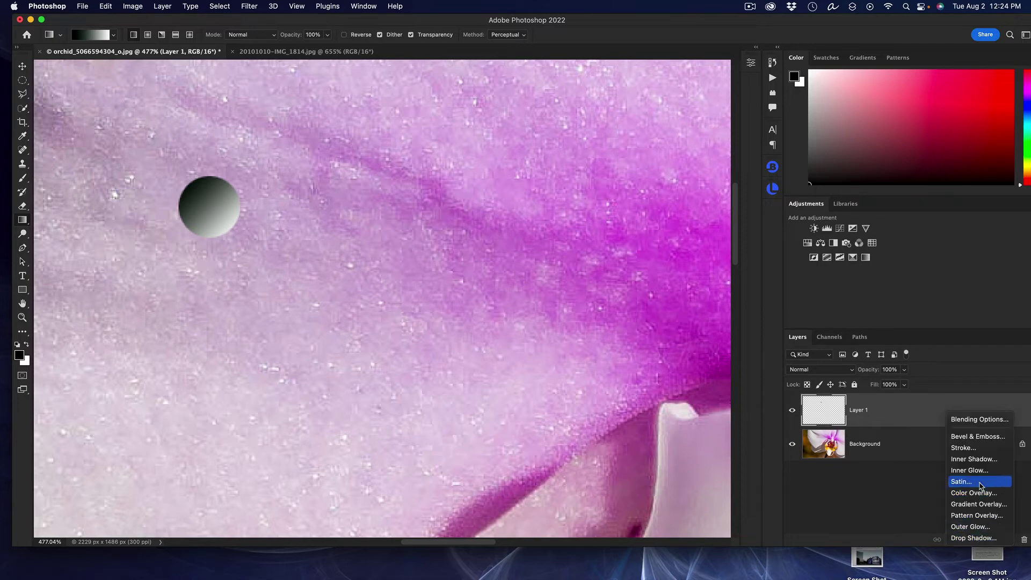
{"action": "left_click", "coordinate": [980, 538]}
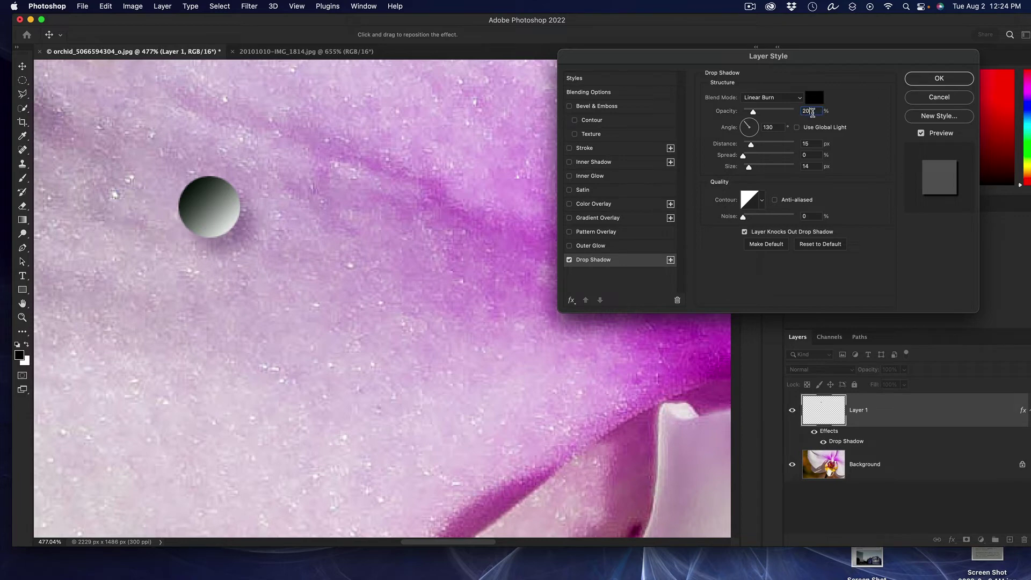
{"action": "double_click", "coordinate": [808, 110]}
{"action": "left_click_drag", "start_coordinate": [752, 114], "coordinate": [754, 114]}
{"action": "left_click", "coordinate": [940, 80]}
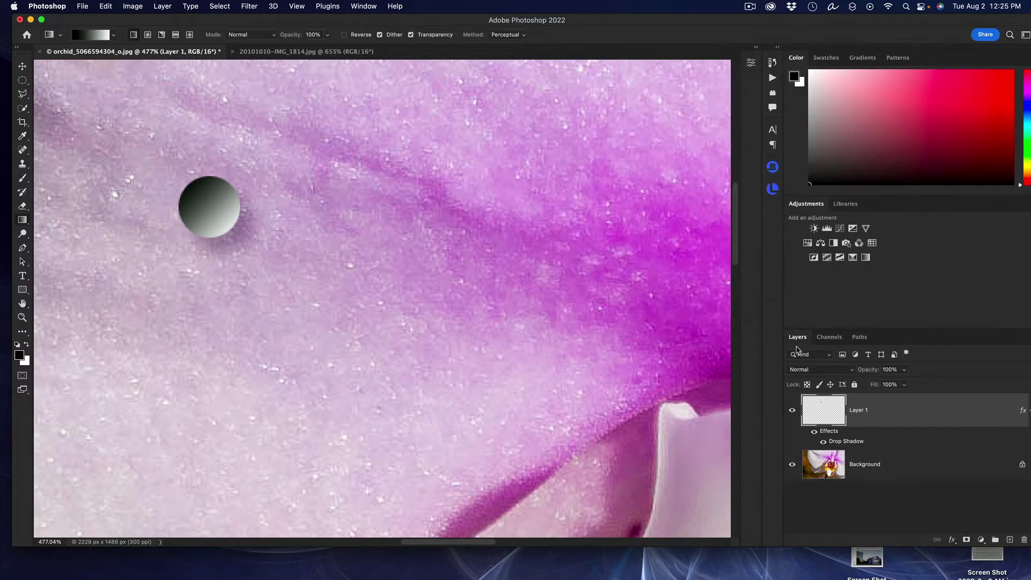
{"action": "left_click", "coordinate": [823, 441]}
{"action": "left_click", "coordinate": [823, 442]}
- Add a Linear Burn inner shadow to the gradient circle at 40% opacity, -30° angle, 2 px distance and 5 px size, comparing with and without preview
{"action": "double_click", "coordinate": [828, 432]}
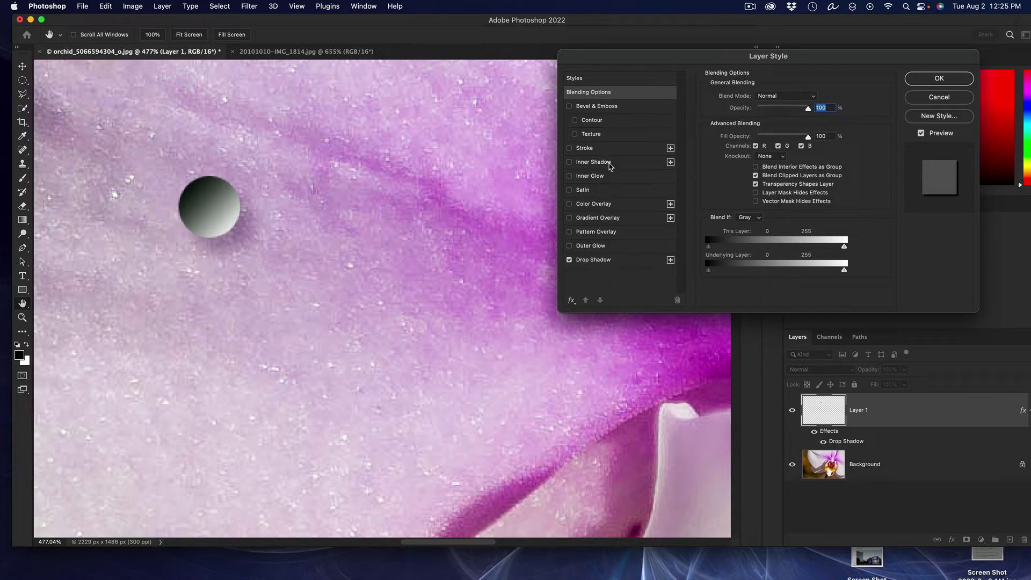
{"action": "left_click", "coordinate": [608, 163]}
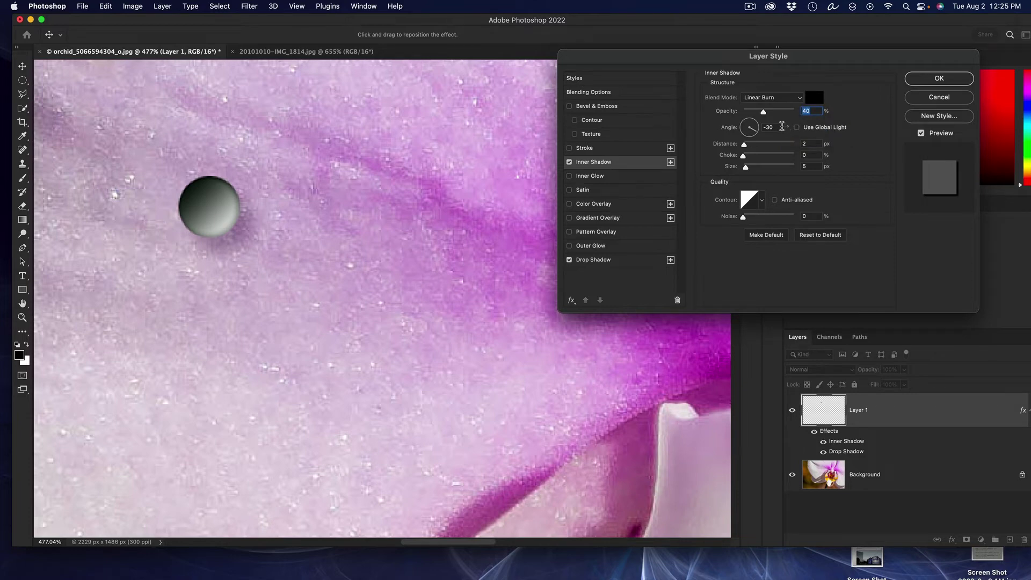
{"action": "key", "text": "Tab"}
{"action": "key", "text": "Right"}
{"action": "left_click", "coordinate": [922, 133]}
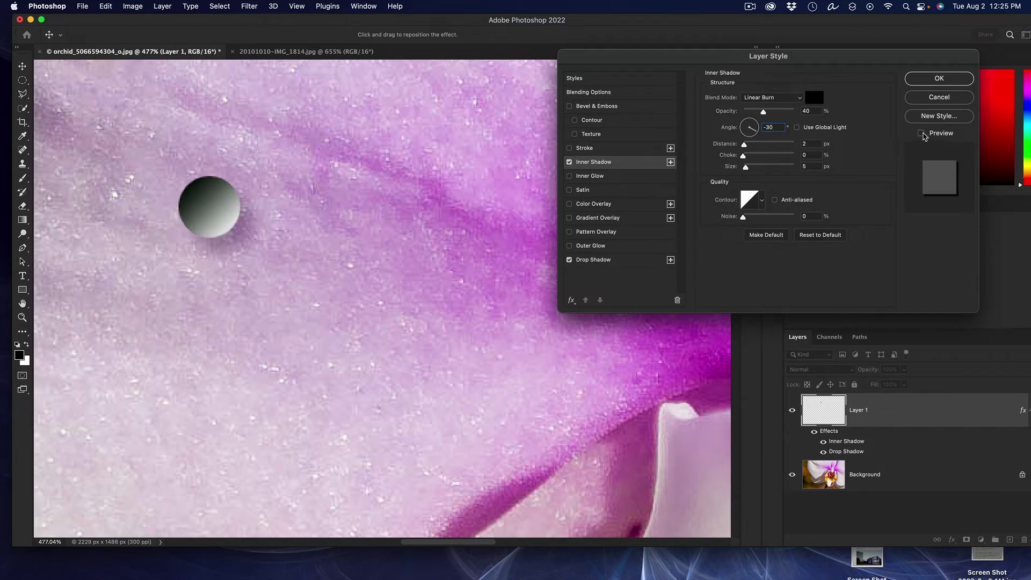
{"action": "left_click", "coordinate": [921, 134]}
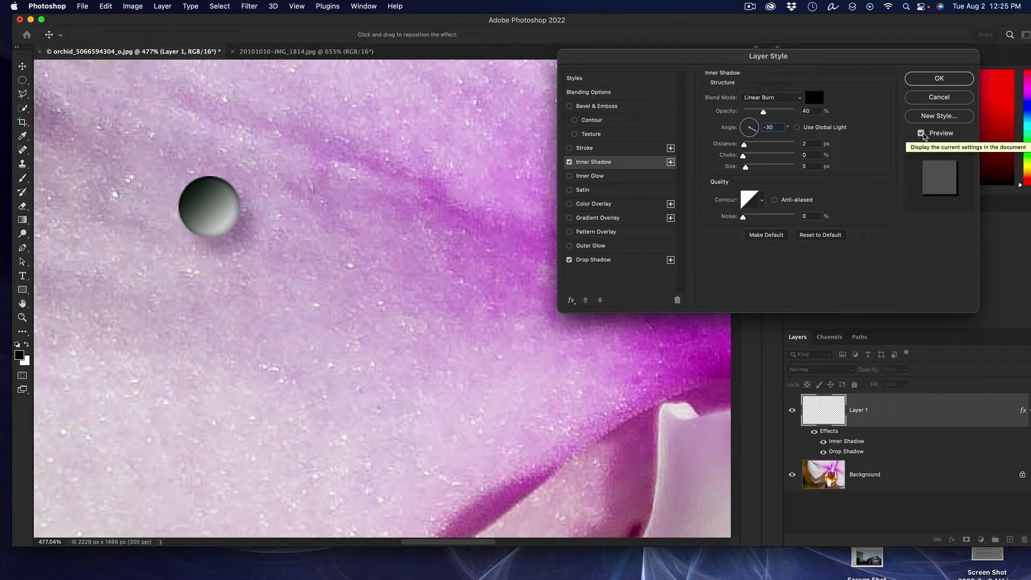
{"action": "left_click", "coordinate": [921, 133]}
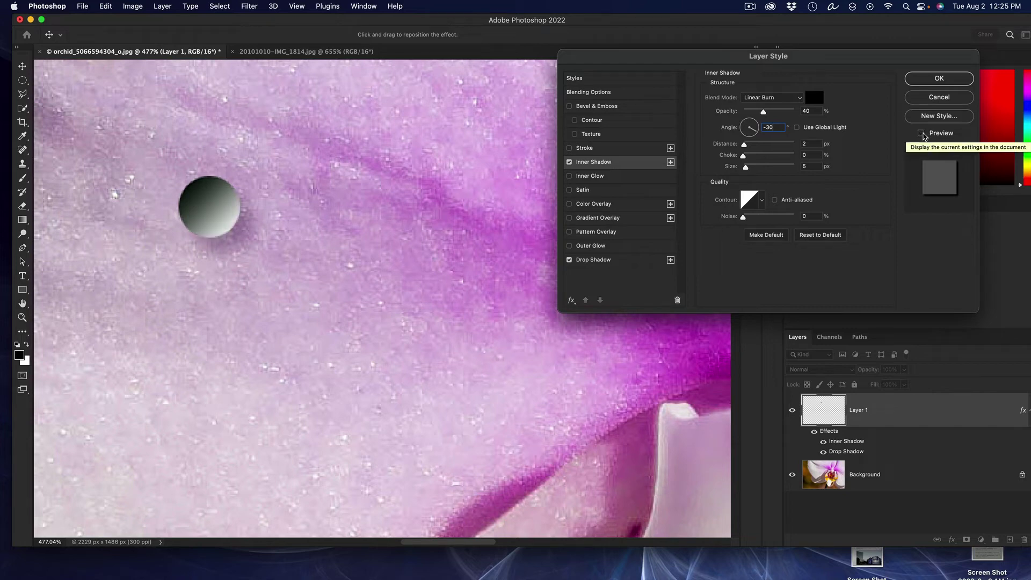
{"action": "left_click", "coordinate": [921, 133]}
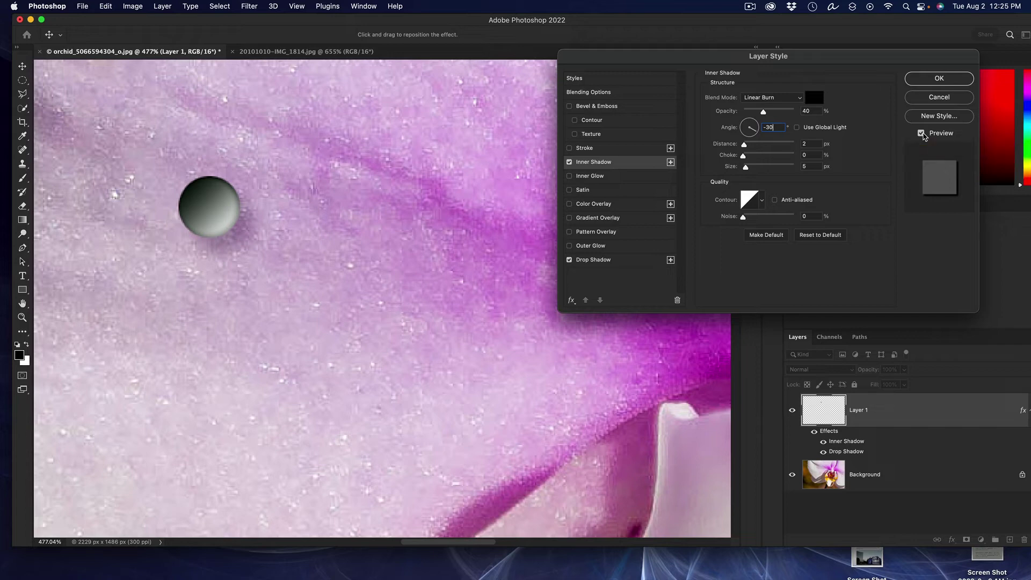
{"action": "left_click", "coordinate": [921, 133]}
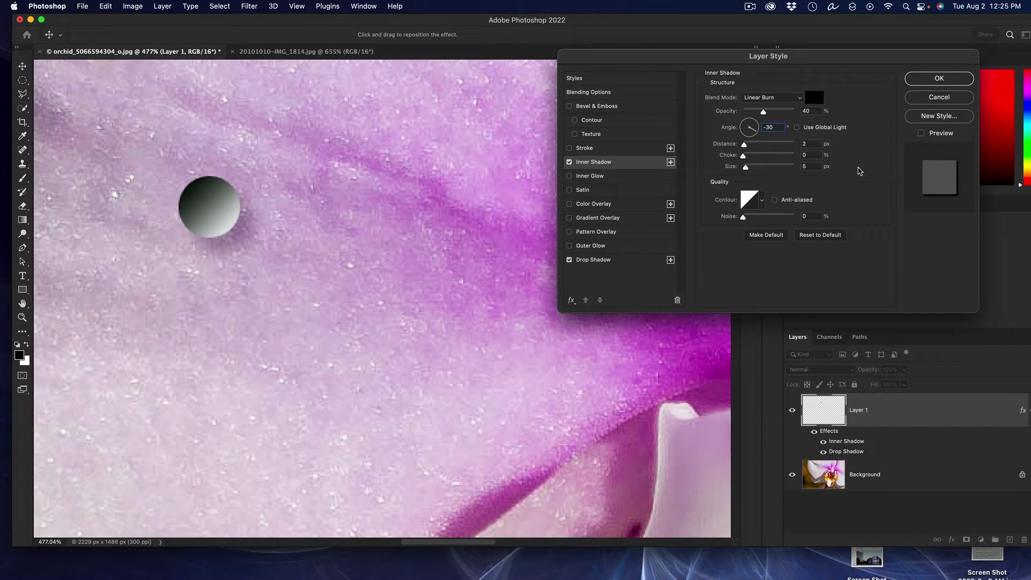
{"action": "left_click", "coordinate": [921, 134]}
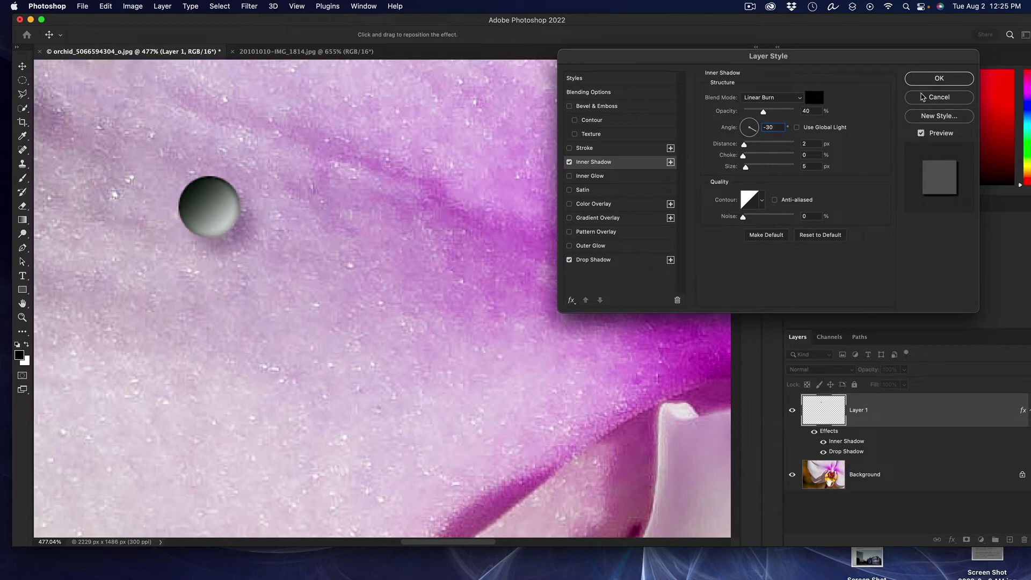
{"action": "left_click", "coordinate": [921, 80]}
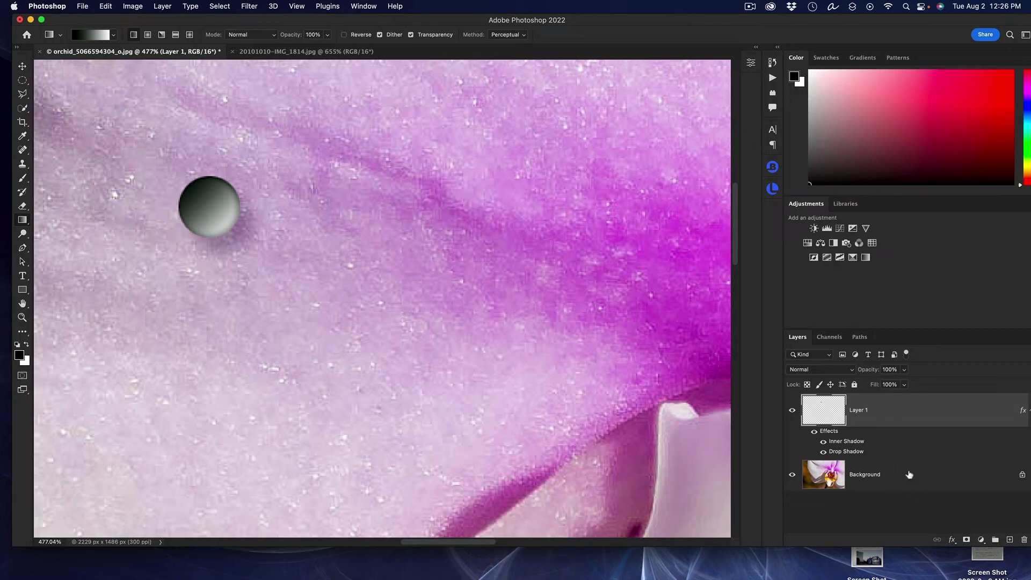
- Add a new empty layer above the gradient circle's layer and name it Highlight
{"action": "left_click", "coordinate": [1009, 539]}
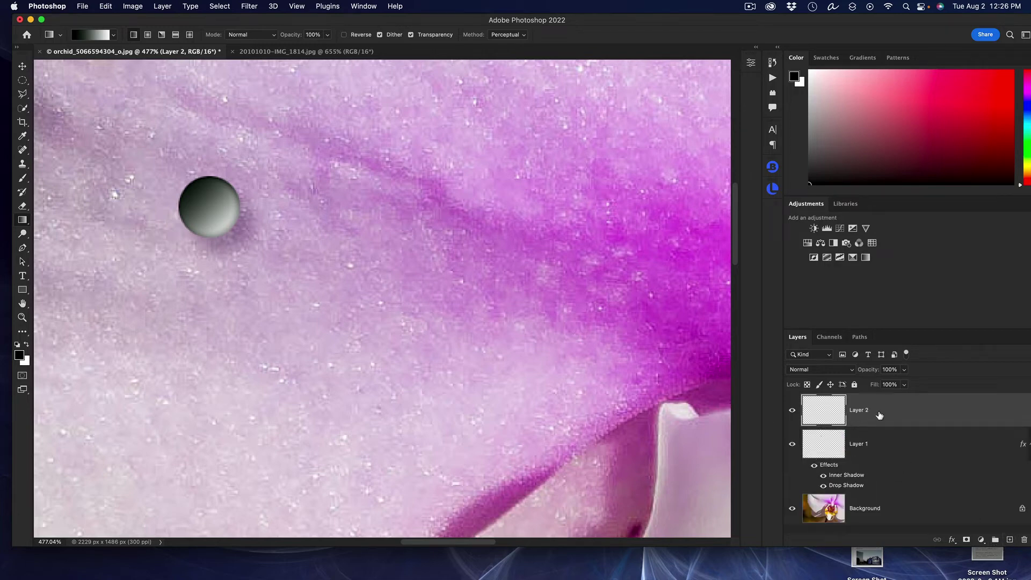
{"action": "double_click", "coordinate": [855, 409]}
{"action": "type", "text": "Highlight"}
{"action": "key", "text": "Return"}
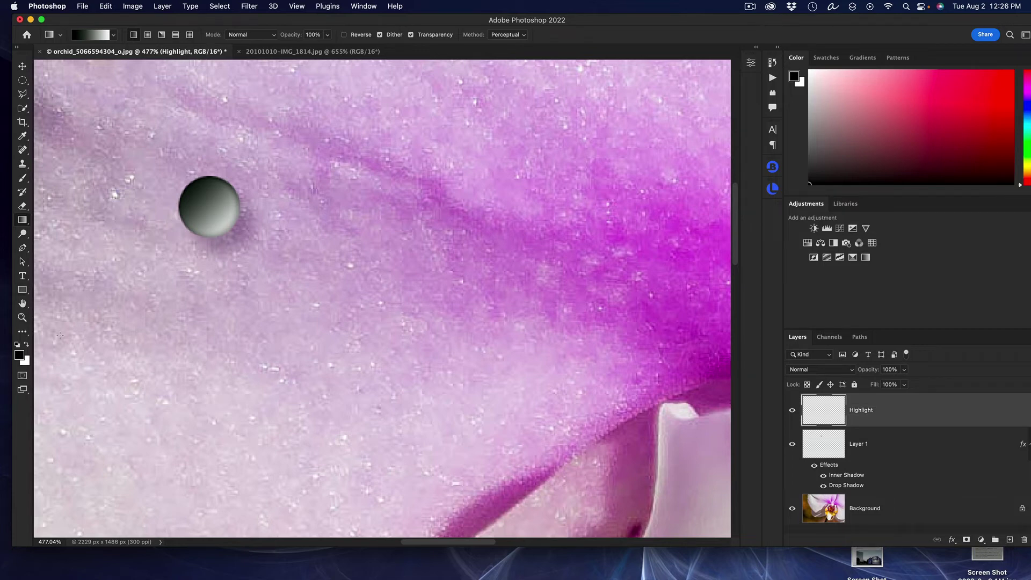
- Paint a single white highlight dot on the circle's dark upper-left area with a 7 px Soft Round brush
{"action": "left_click", "coordinate": [24, 179]}
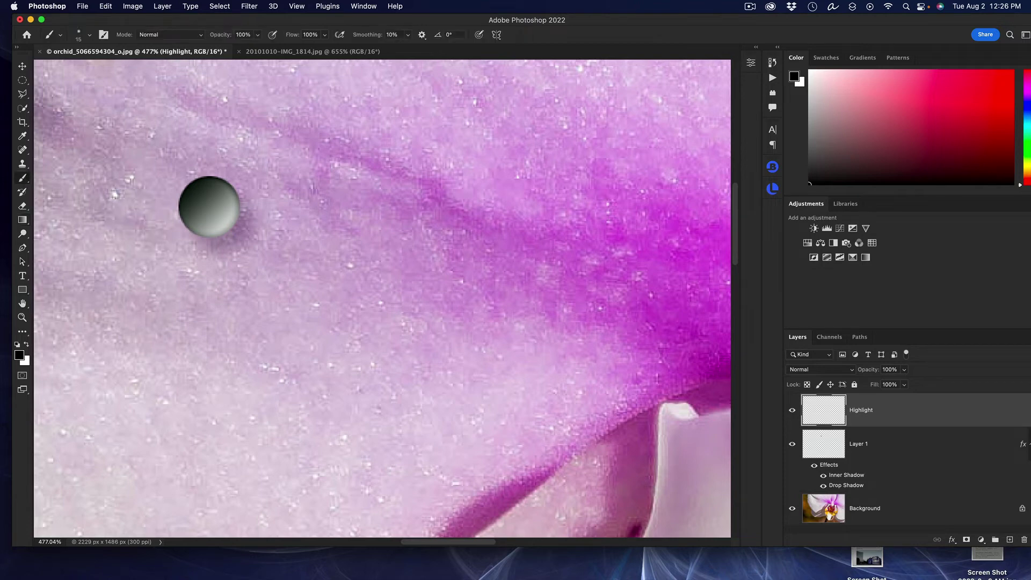
{"action": "left_click", "coordinate": [90, 36]}
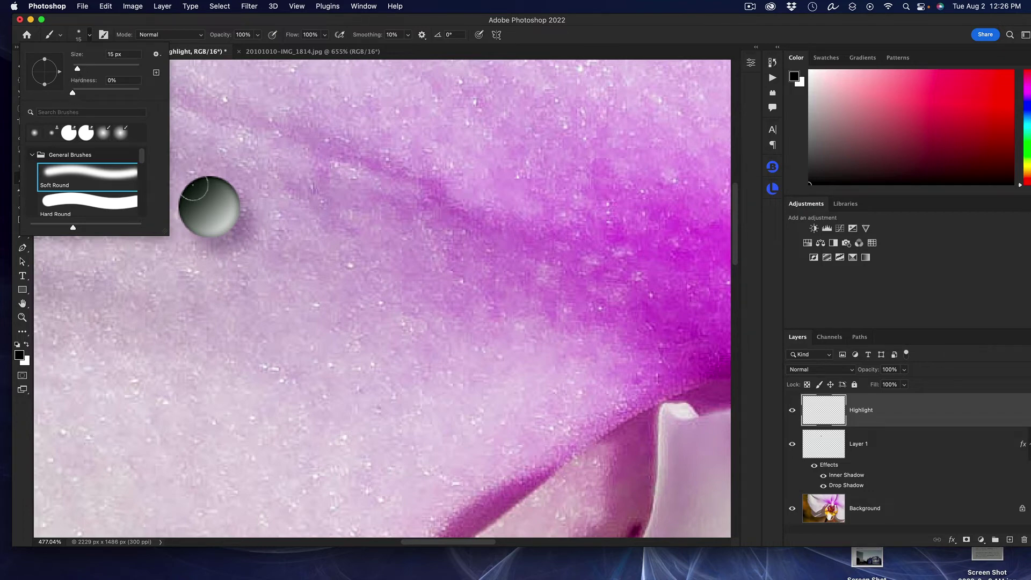
{"action": "left_click", "coordinate": [590, 31]}
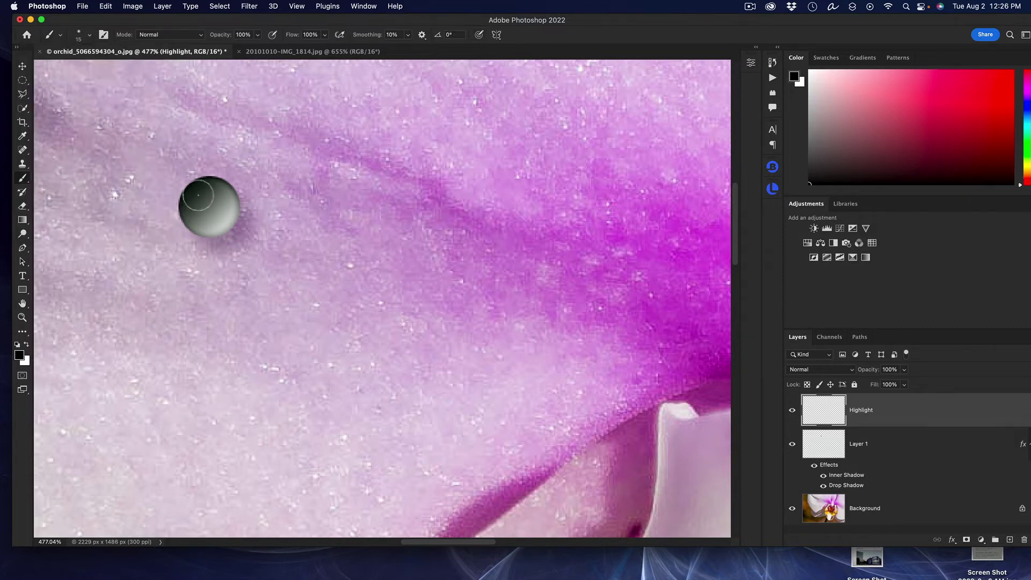
{"action": "key", "text": "bracketleft"}
{"action": "key", "text": "bracketleft"}
{"action": "key", "text": "bracketleft"}
{"action": "key", "text": "bracketleft"}
{"action": "left_click", "coordinate": [27, 346]}
{"action": "left_click", "coordinate": [197, 195]}
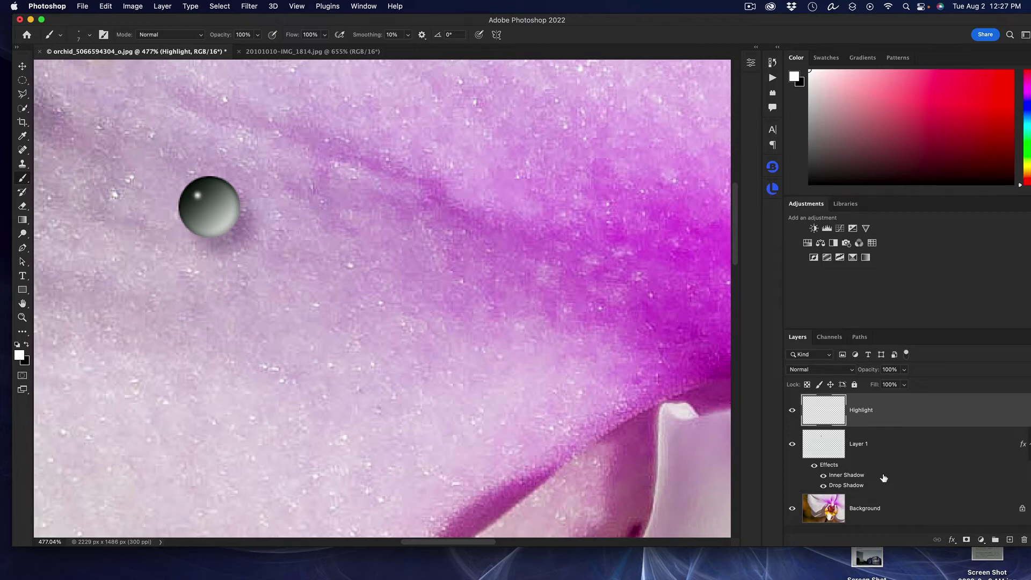
- Rename the gradient circle's layer as Droplet and set its blend mode to Overlay
{"action": "left_click", "coordinate": [876, 446]}
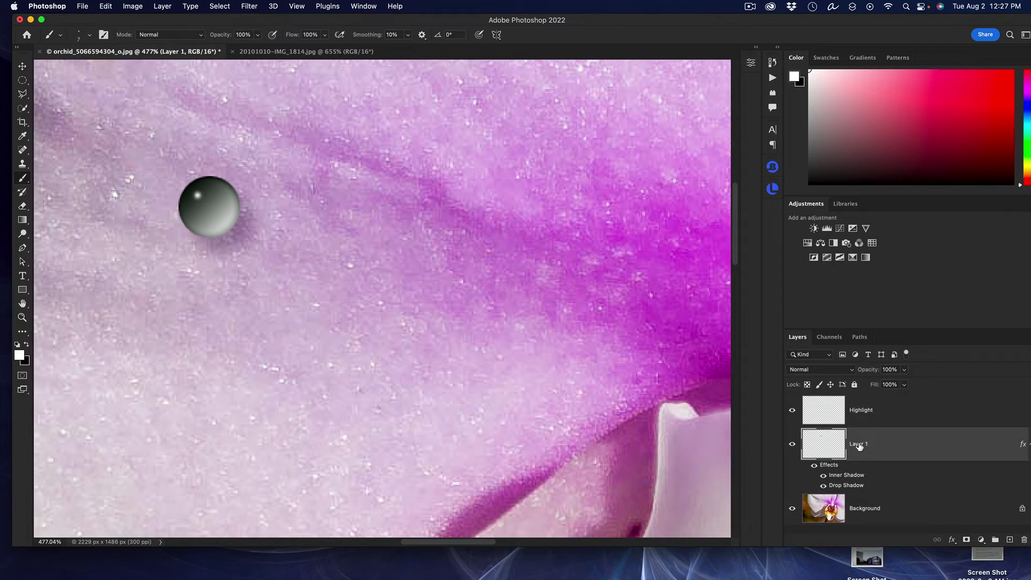
{"action": "double_click", "coordinate": [859, 444]}
{"action": "type", "text": "Droplet"}
{"action": "left_click", "coordinate": [890, 451]}
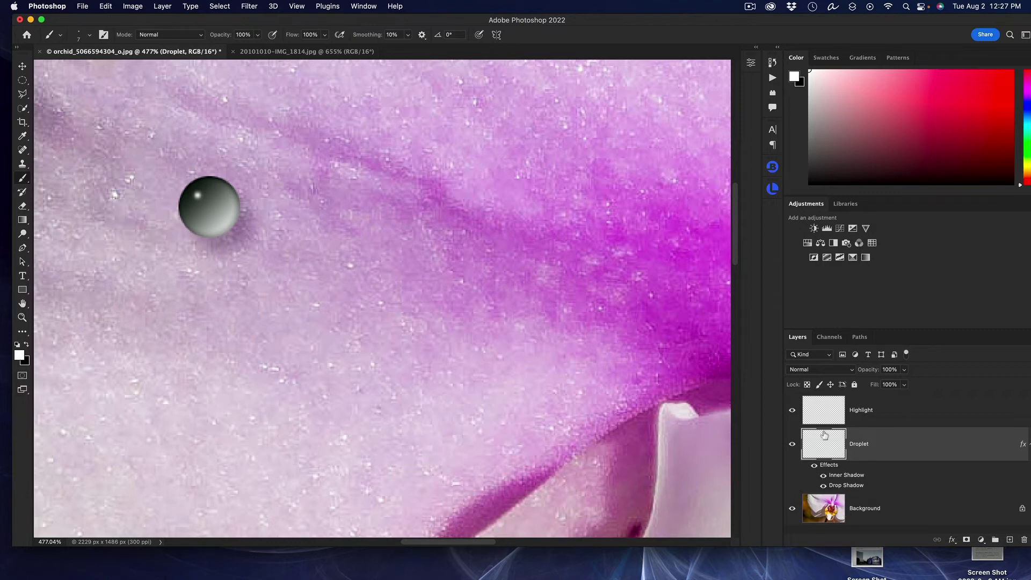
{"action": "left_click", "coordinate": [831, 371]}
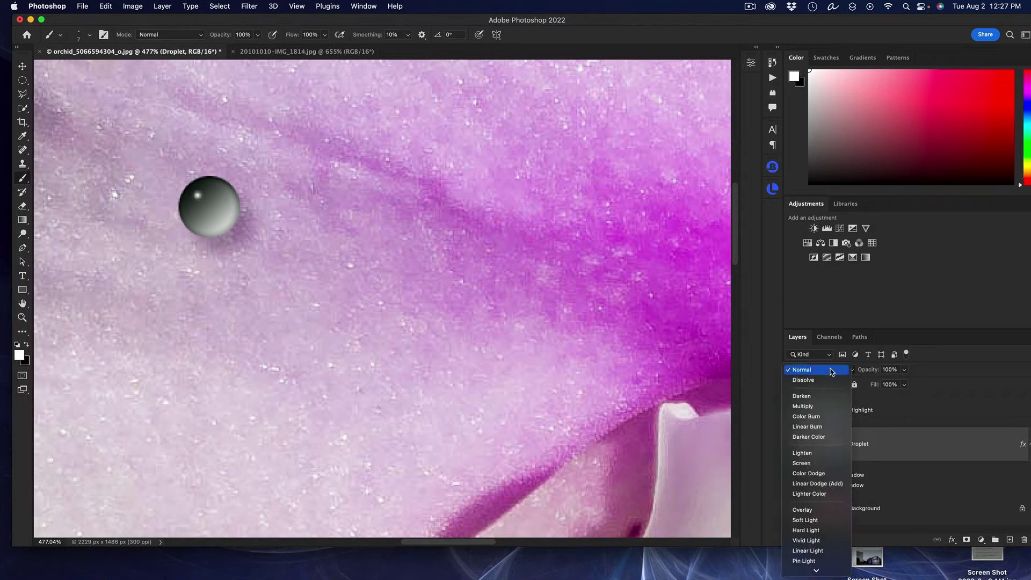
{"action": "left_click", "coordinate": [816, 511]}
{"action": "scroll", "coordinate": [564, 389], "scroll_direction": "down", "scroll_amount": 3}
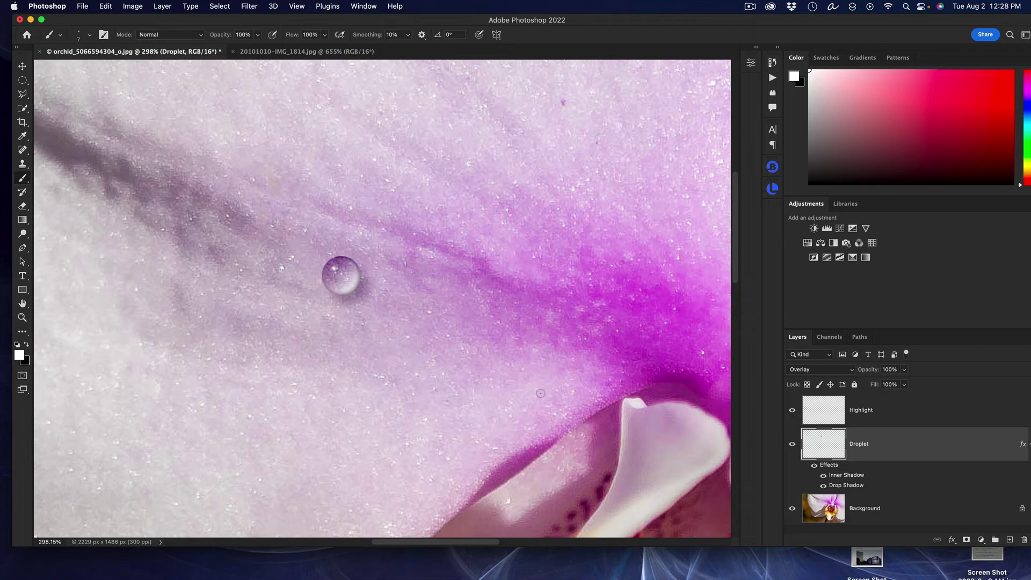
- Group the Highlight and Droplet layers and duplicate the group three times
{"action": "left_click", "coordinate": [906, 413], "text": "shift"}
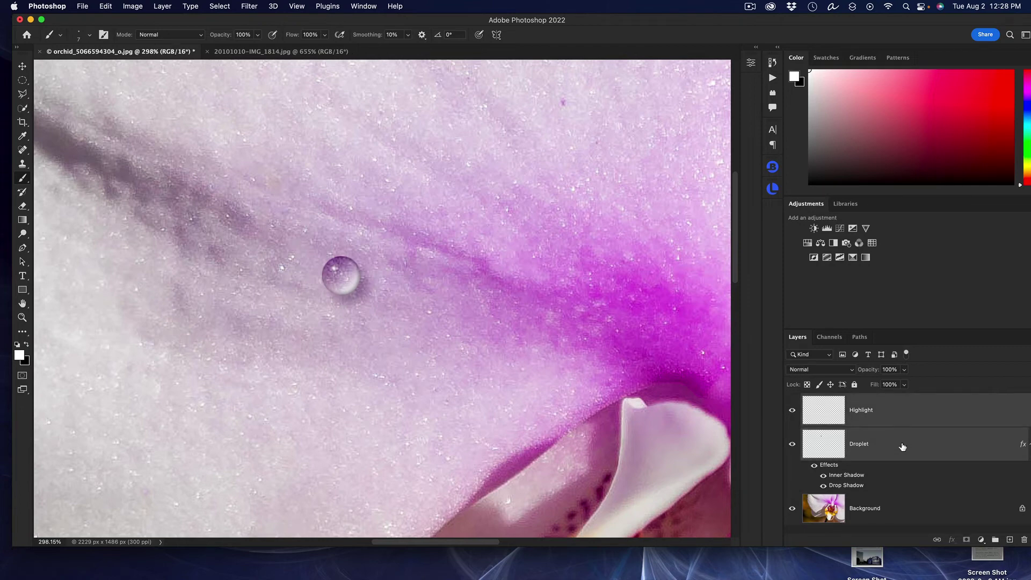
{"action": "left_click", "coordinate": [995, 540]}
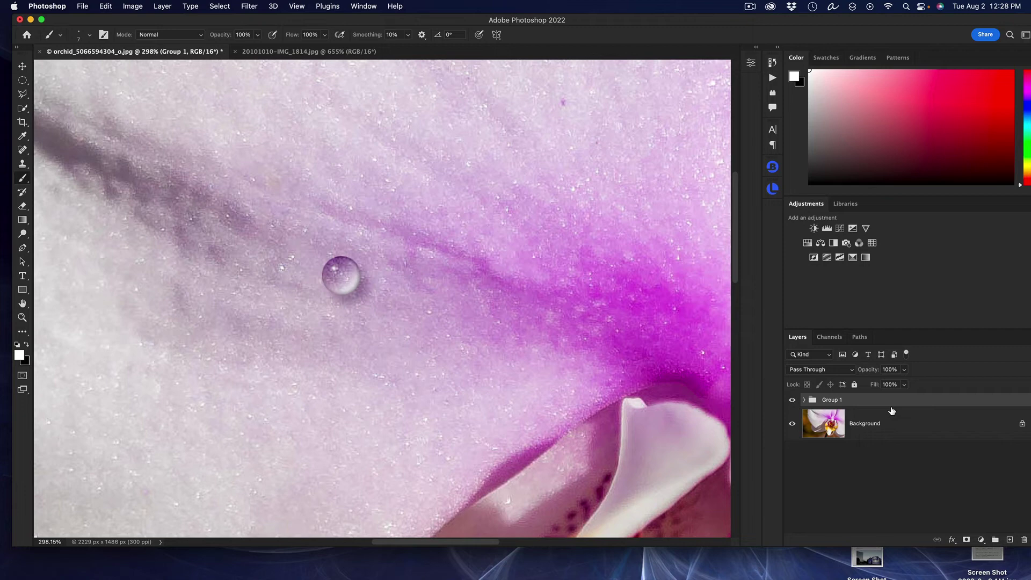
{"action": "key", "text": "super+j"}
{"action": "key", "text": "super+j"}
{"action": "key", "text": "super+j"}
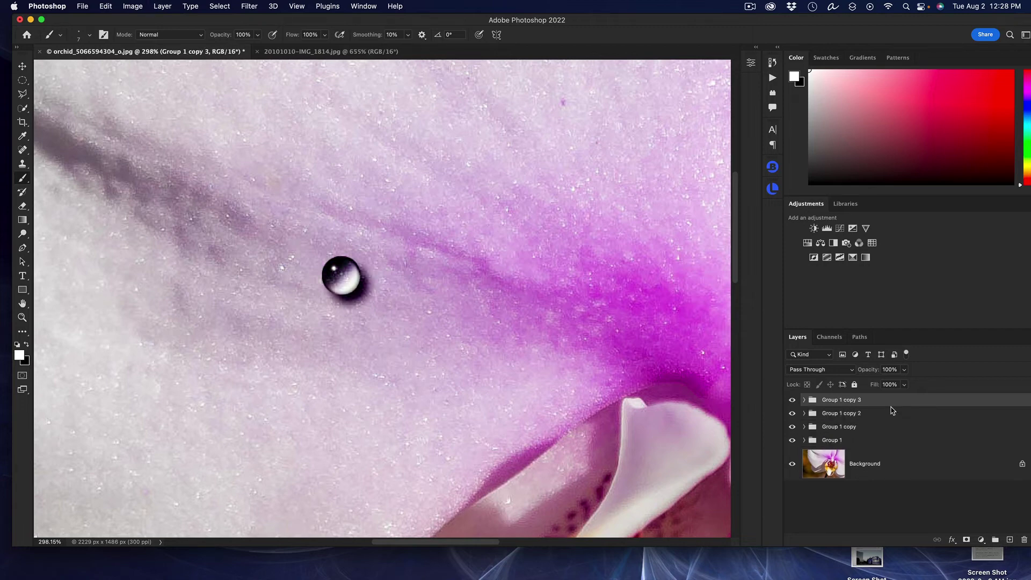
- Move the three droplet copies apart on the petal, one right of the original, one below it and one to its upper right
{"action": "left_click", "coordinate": [856, 427]}
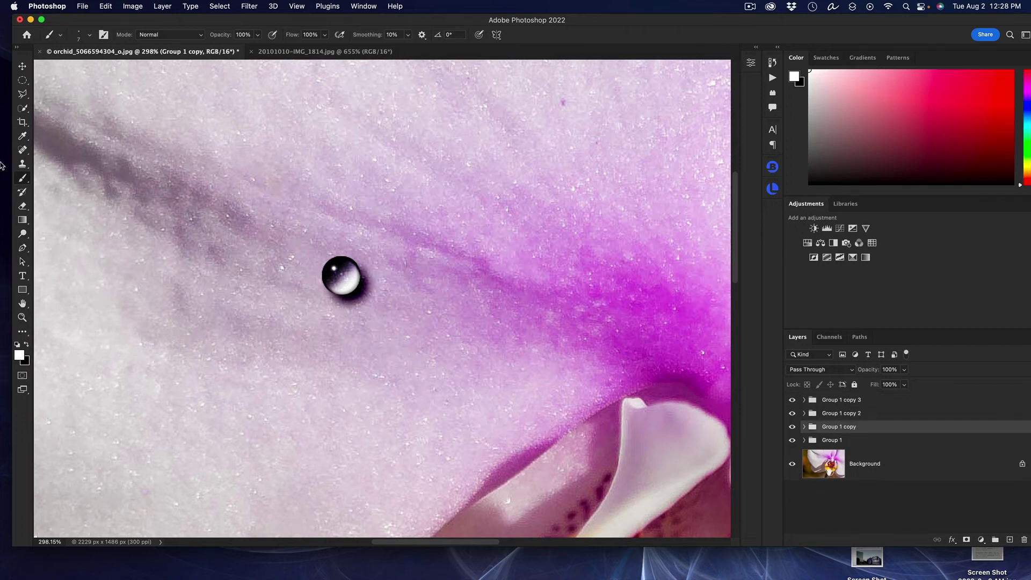
{"action": "left_click", "coordinate": [22, 66]}
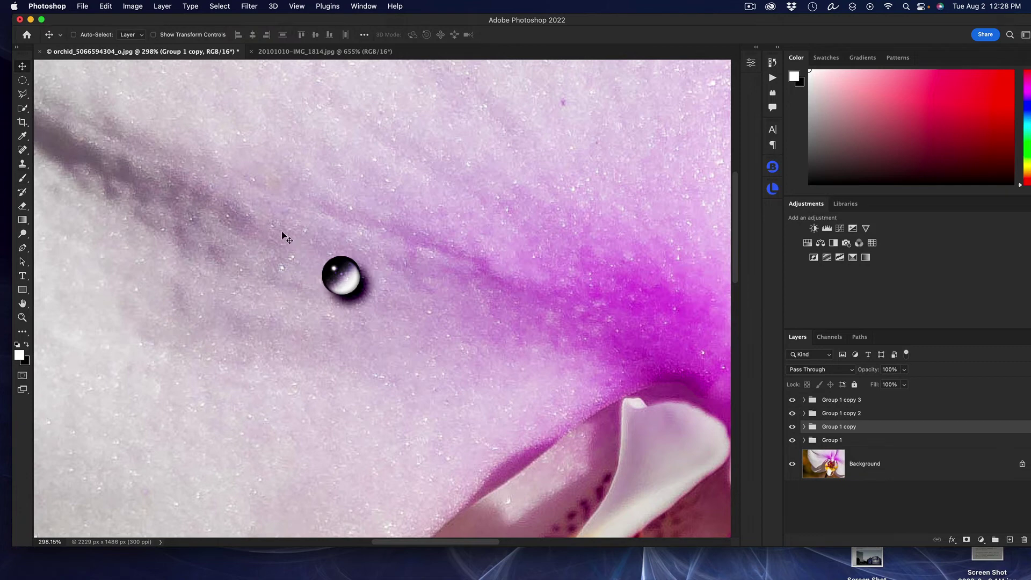
{"action": "left_click_drag", "start_coordinate": [339, 276], "coordinate": [423, 289]}
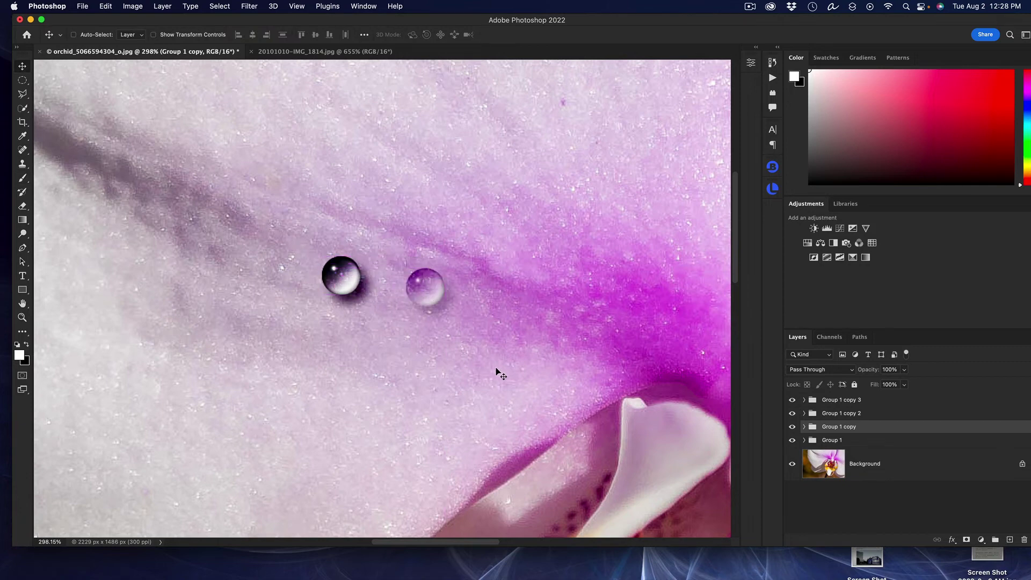
{"action": "left_click", "coordinate": [842, 415]}
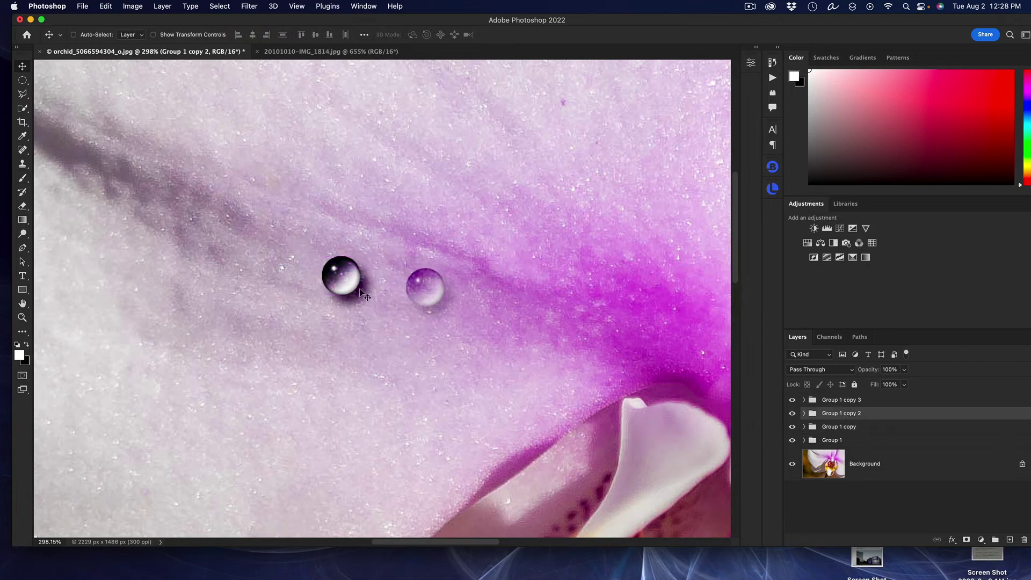
{"action": "left_click_drag", "start_coordinate": [334, 273], "coordinate": [331, 351]}
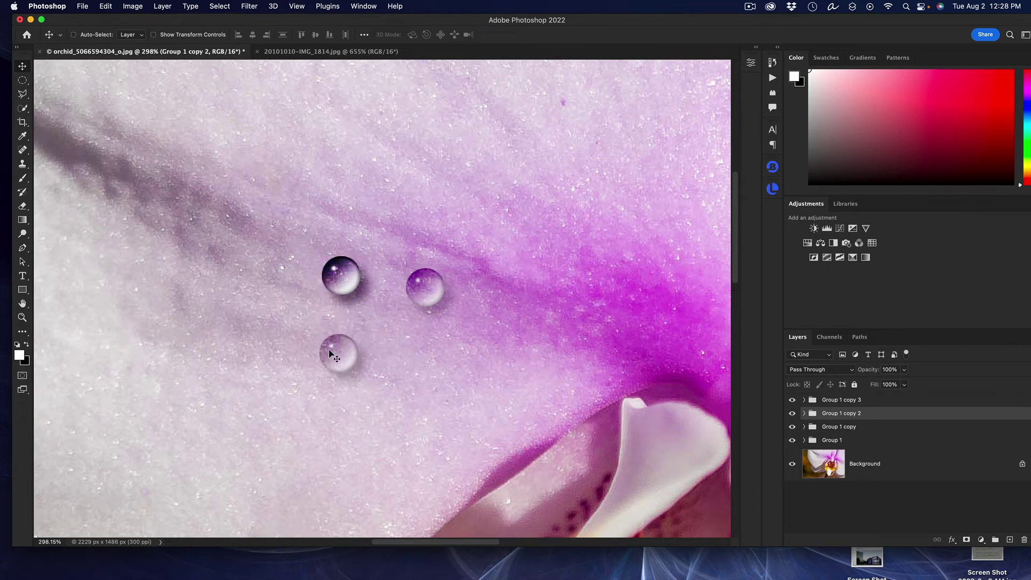
{"action": "left_click", "coordinate": [847, 401]}
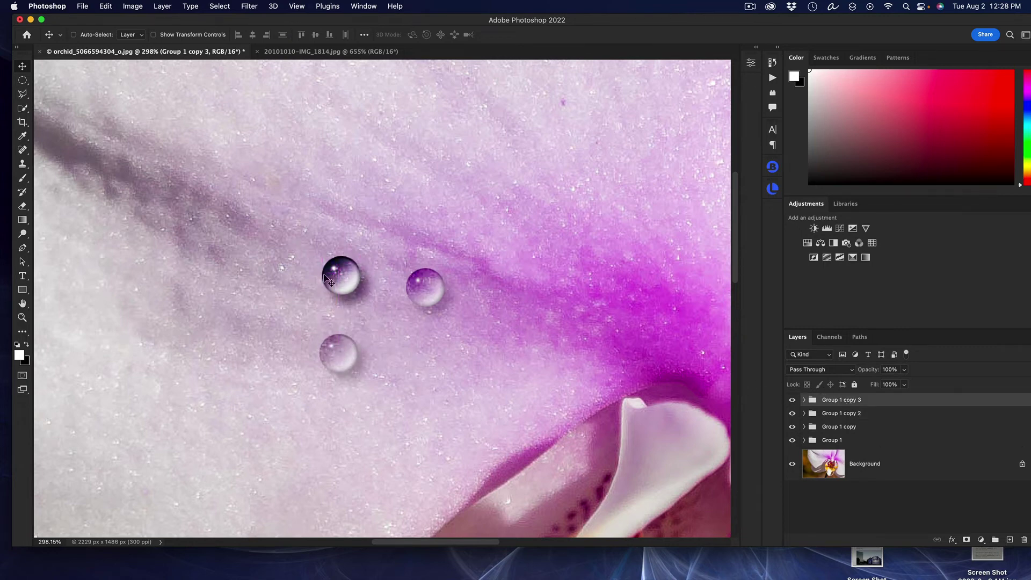
{"action": "left_click_drag", "start_coordinate": [328, 277], "coordinate": [365, 230]}
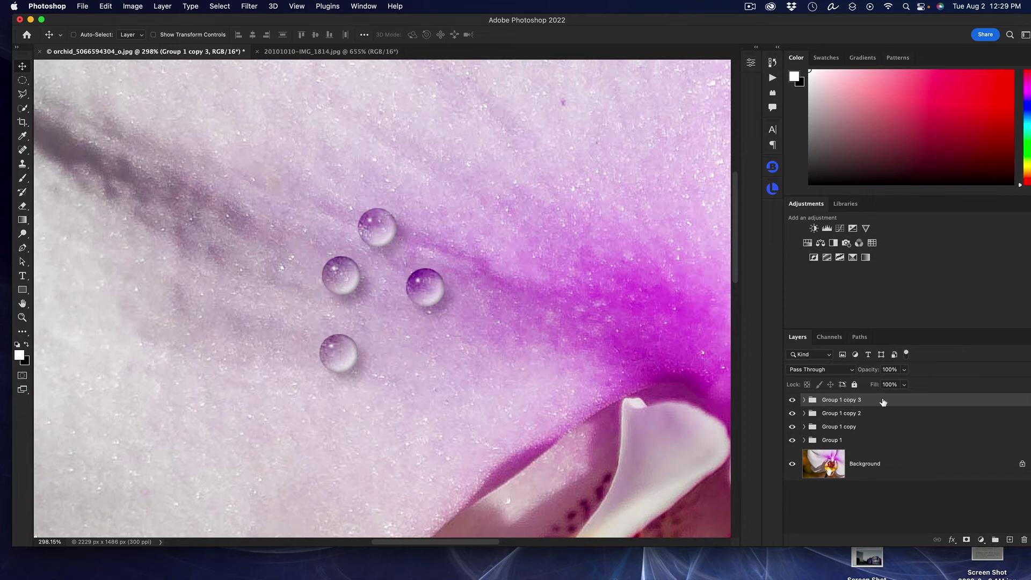
- Scale down the uppermost droplet, Group 1 copy 3, with Free Transform
{"action": "key", "text": "super+t"}
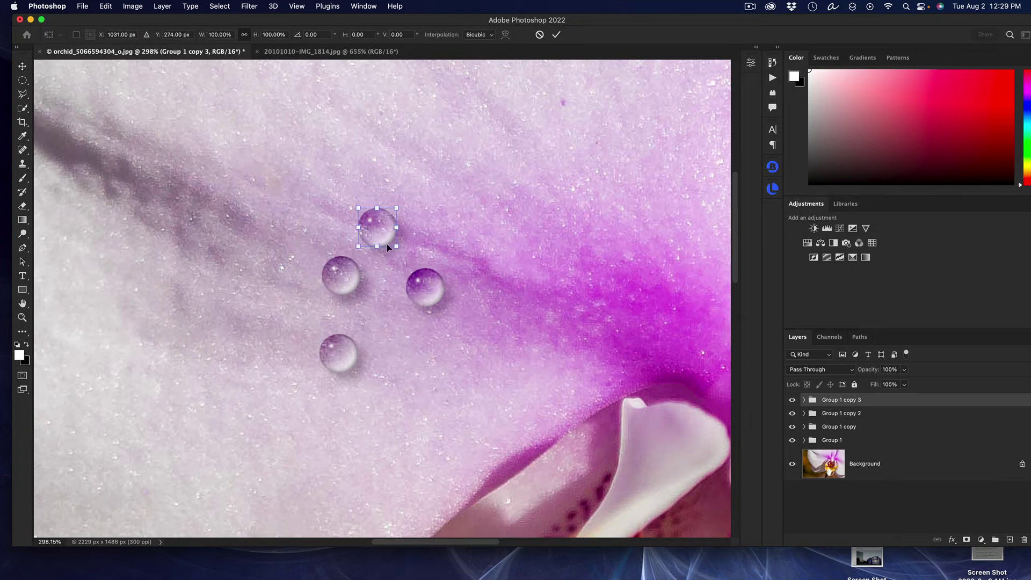
{"action": "left_click_drag", "start_coordinate": [397, 245], "coordinate": [382, 236]}
{"action": "key", "text": "Return"}
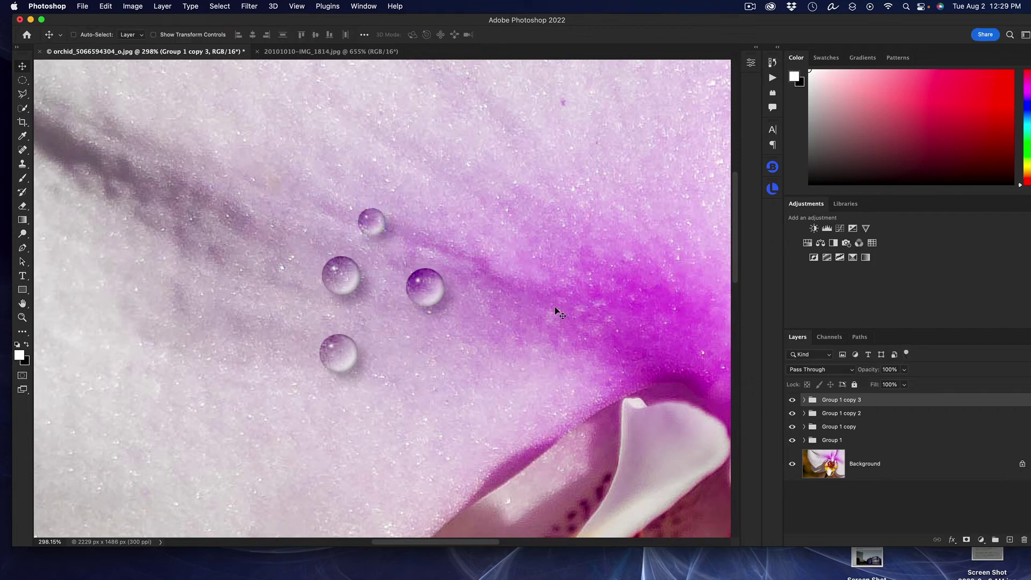
- Enlarge the lowest droplet, Group 1 copy 2, to about 135% with Free Transform
{"action": "left_click", "coordinate": [841, 417]}
{"action": "key", "text": "ctrl+t"}
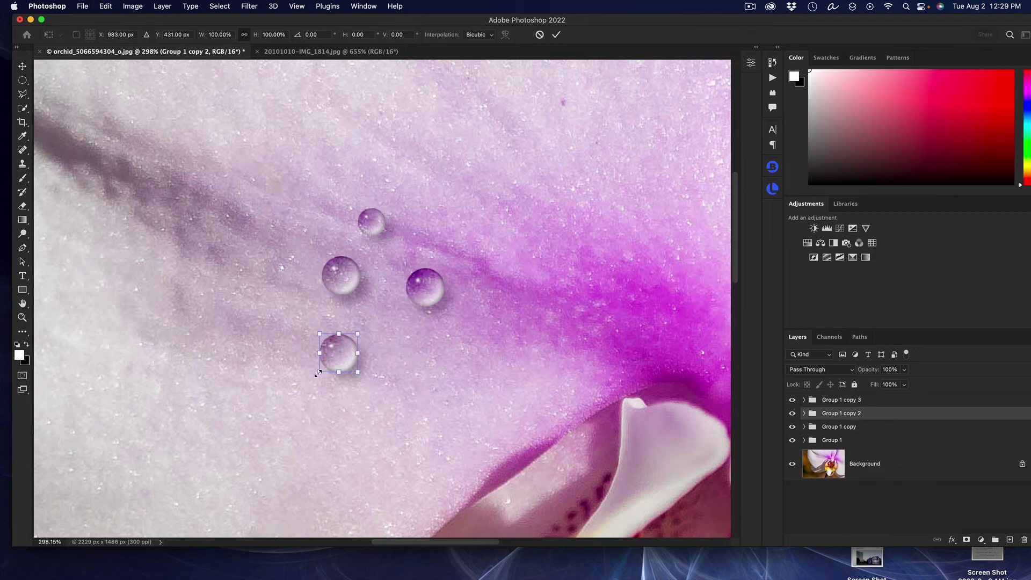
{"action": "left_click_drag", "start_coordinate": [319, 372], "coordinate": [307, 391]}
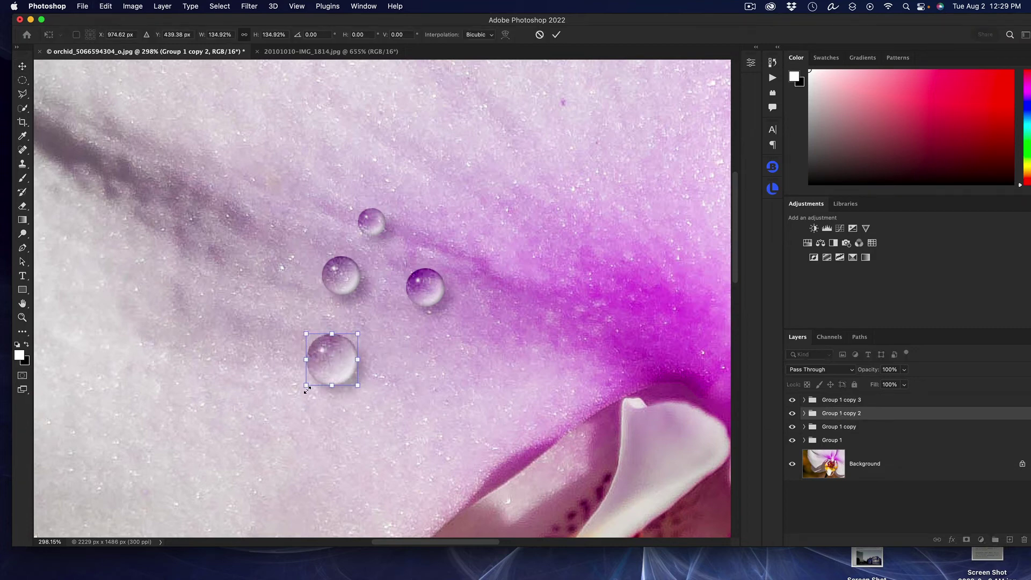
{"action": "key", "text": "Return"}
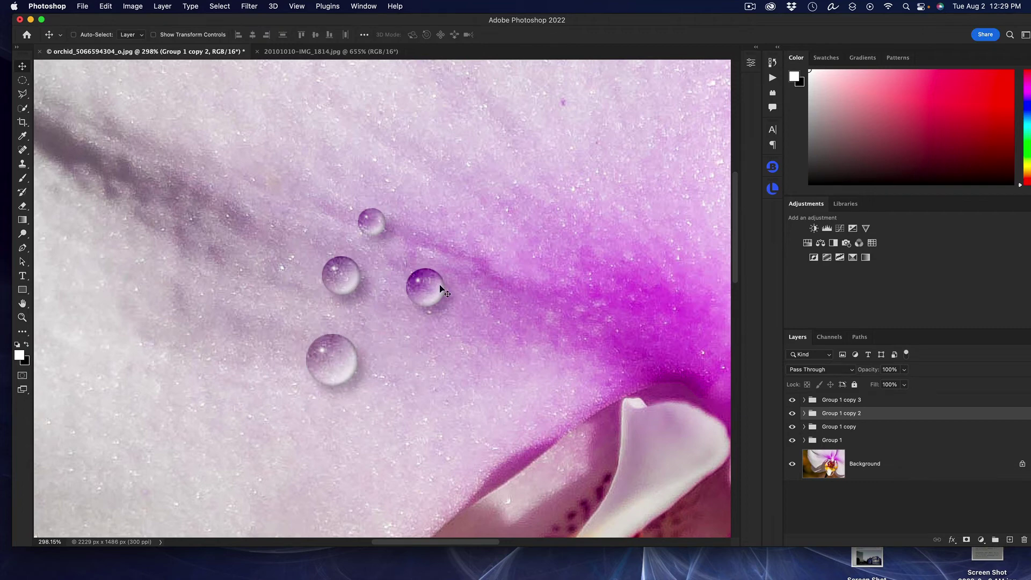
- Scale down the rightmost droplet, Group 1 copy, to about 45% with Free Transform
{"action": "left_click", "coordinate": [841, 428]}
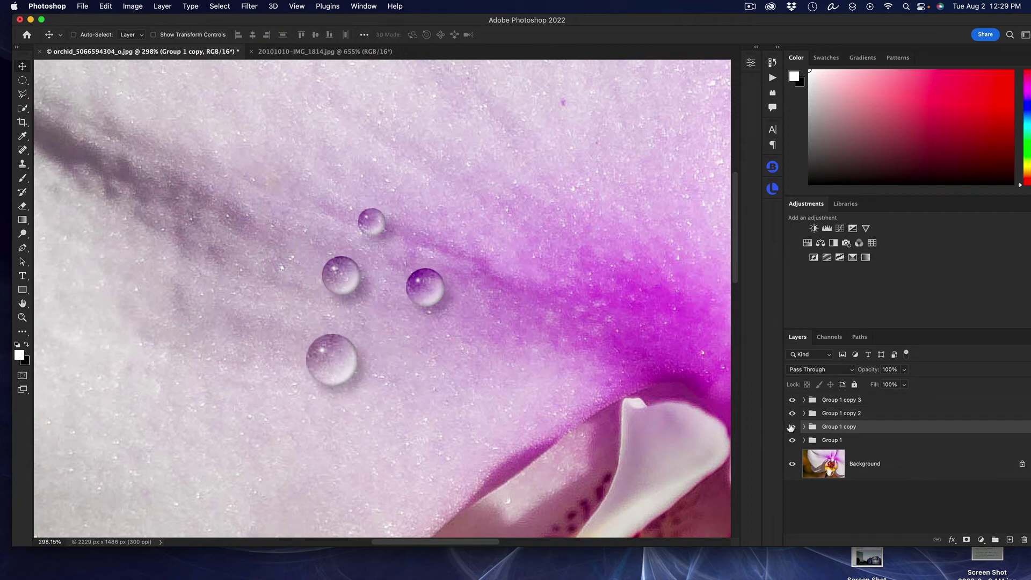
{"action": "left_click", "coordinate": [792, 427]}
{"action": "left_click", "coordinate": [791, 427]}
{"action": "key", "text": "super+t"}
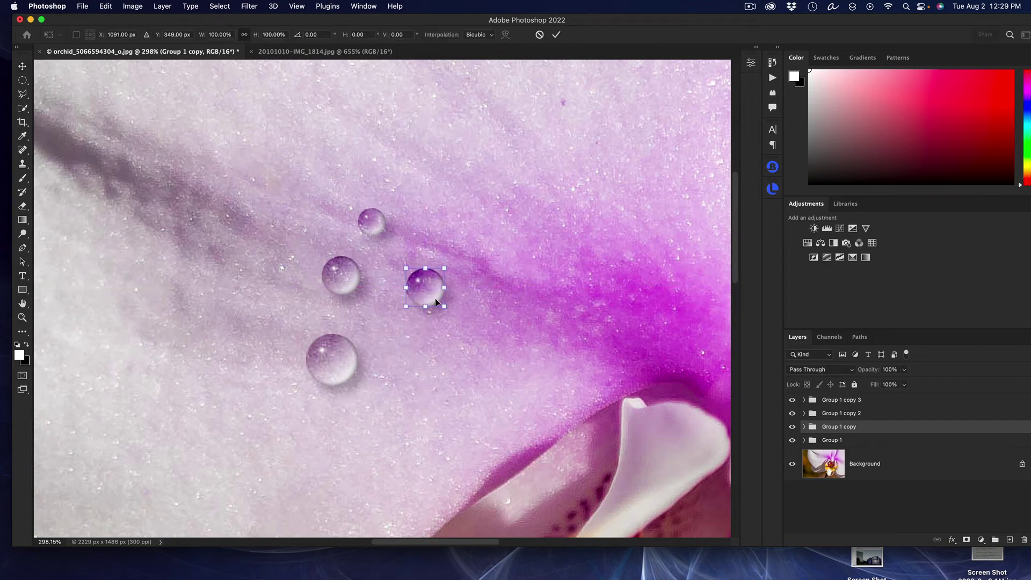
{"action": "left_click_drag", "start_coordinate": [442, 304], "coordinate": [423, 279]}
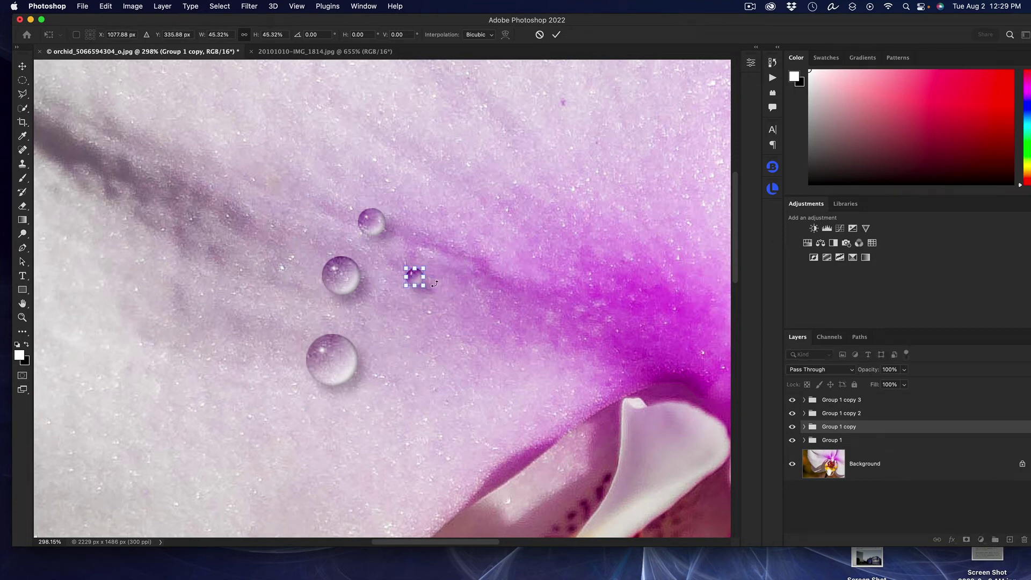
{"action": "key", "text": "Return"}
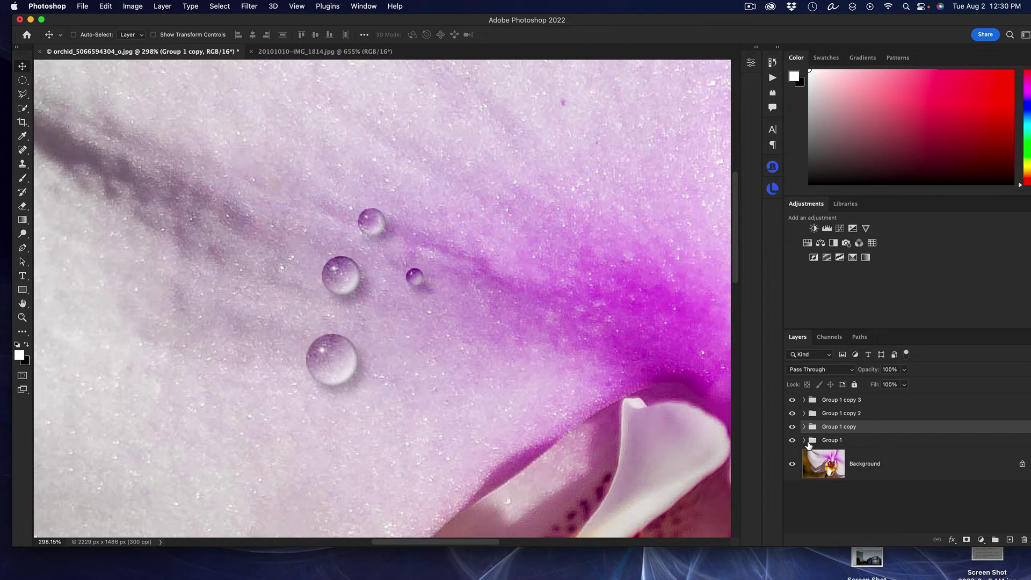
- Toggle the visibility of Group 1, Group 1 copy 3 and Group 1 copy 2 to check which droplet each group holds
{"action": "left_click", "coordinate": [792, 440]}
{"action": "left_click", "coordinate": [792, 440]}
{"action": "left_click", "coordinate": [792, 400]}
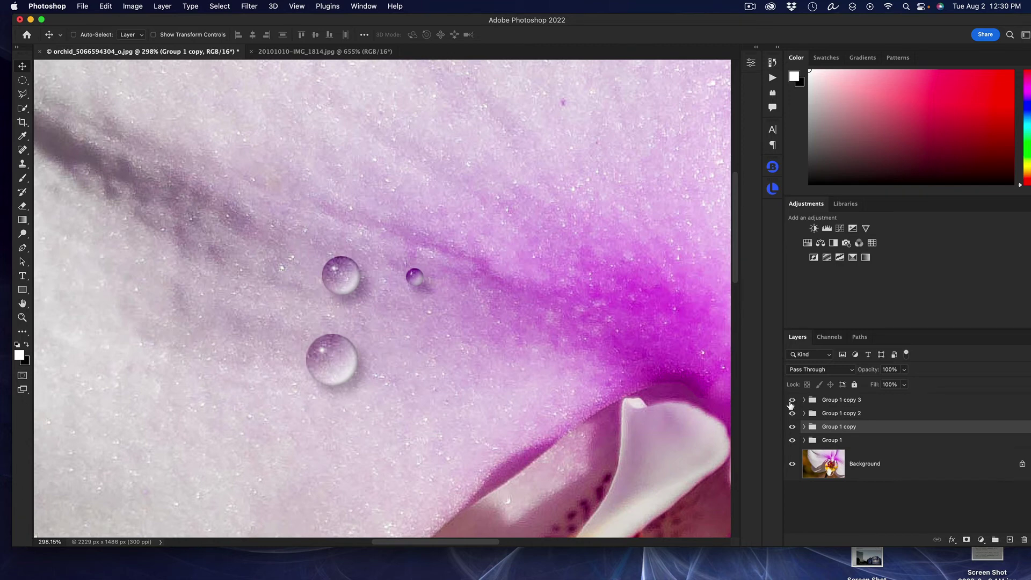
{"action": "left_click", "coordinate": [792, 400]}
{"action": "left_click", "coordinate": [792, 413]}
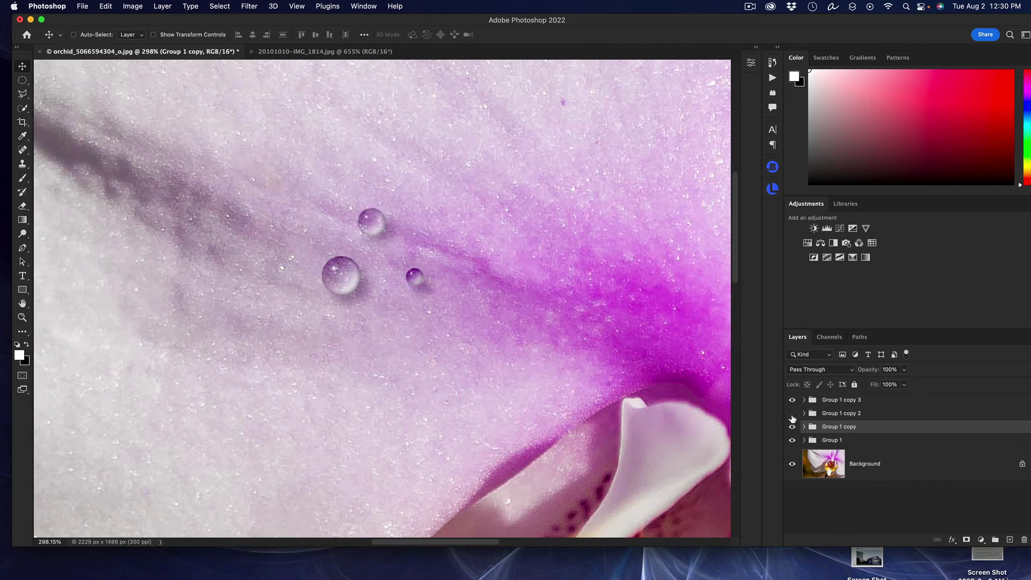
{"action": "left_click", "coordinate": [792, 415]}
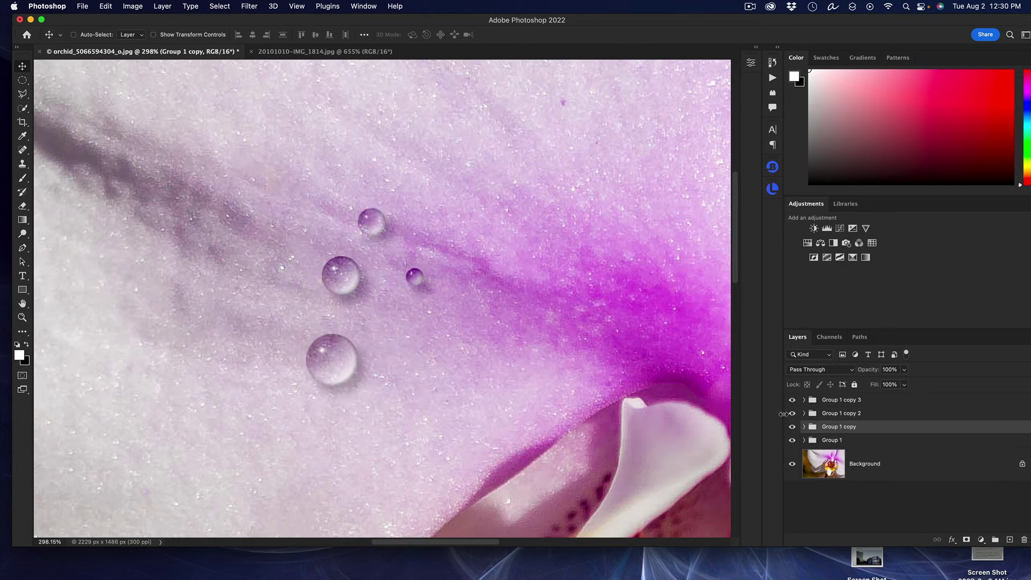
{"action": "left_click", "coordinate": [791, 414]}
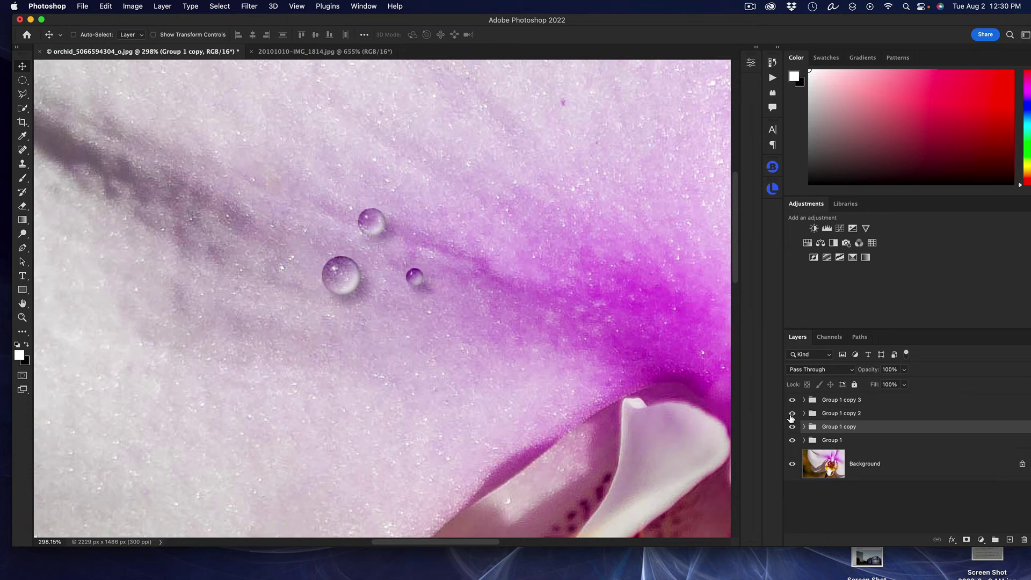
{"action": "left_click", "coordinate": [791, 414]}
- Expand Group 1 copy 2 and load the outline of its Droplet layer as a selection
{"action": "left_click", "coordinate": [850, 415]}
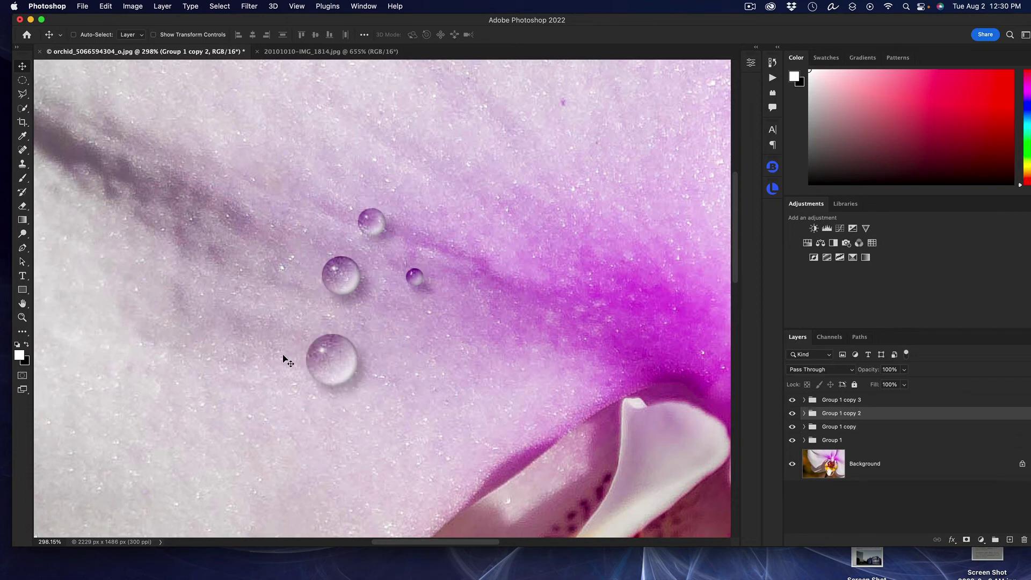
{"action": "left_click", "coordinate": [804, 413]}
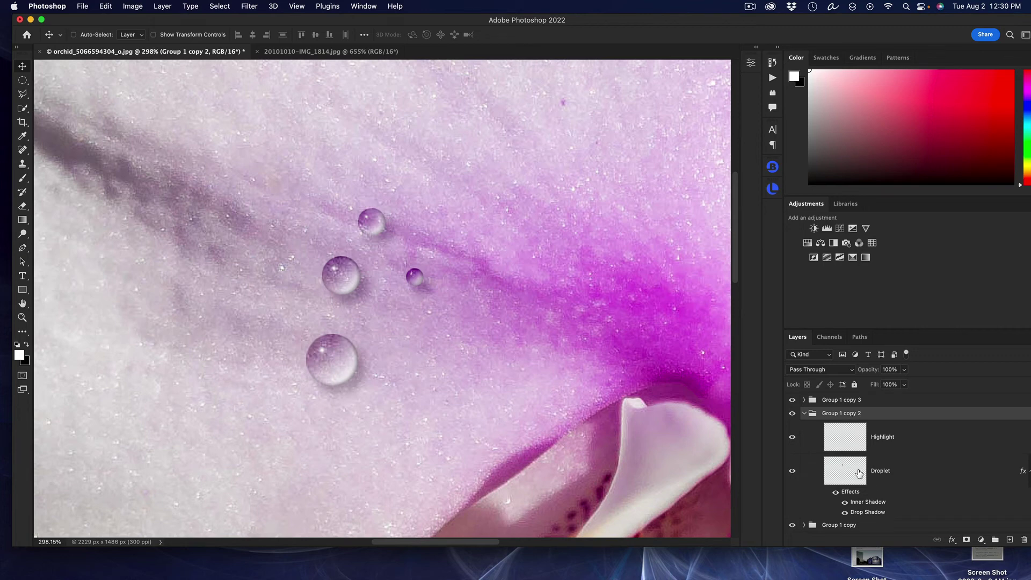
{"action": "left_click", "coordinate": [904, 475]}
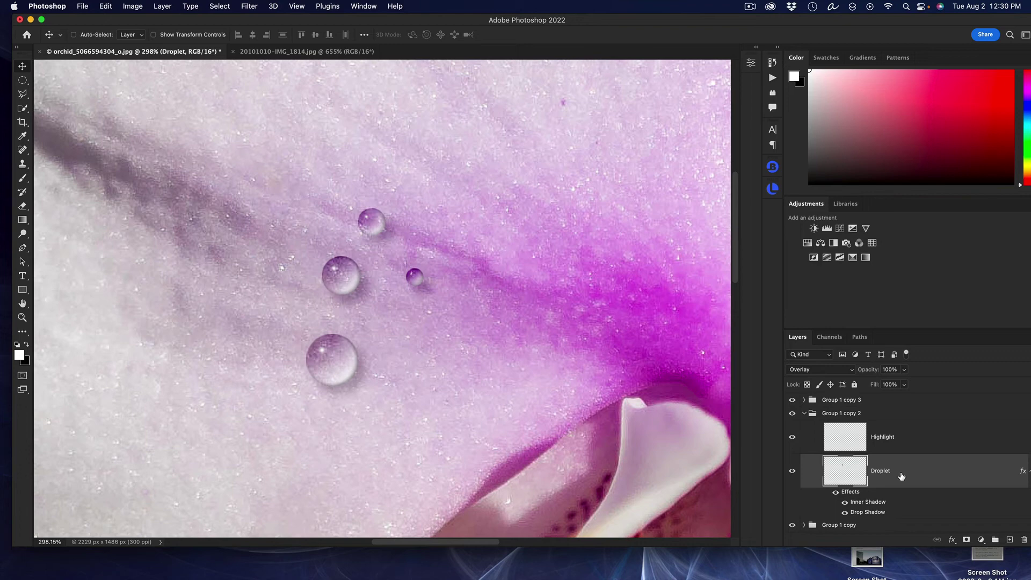
{"action": "left_click", "coordinate": [839, 470], "text": "super"}
- Push the upper edge of the selected droplet inward in Liquify with a size 70 brush, then deselect
{"action": "left_click", "coordinate": [249, 6]}
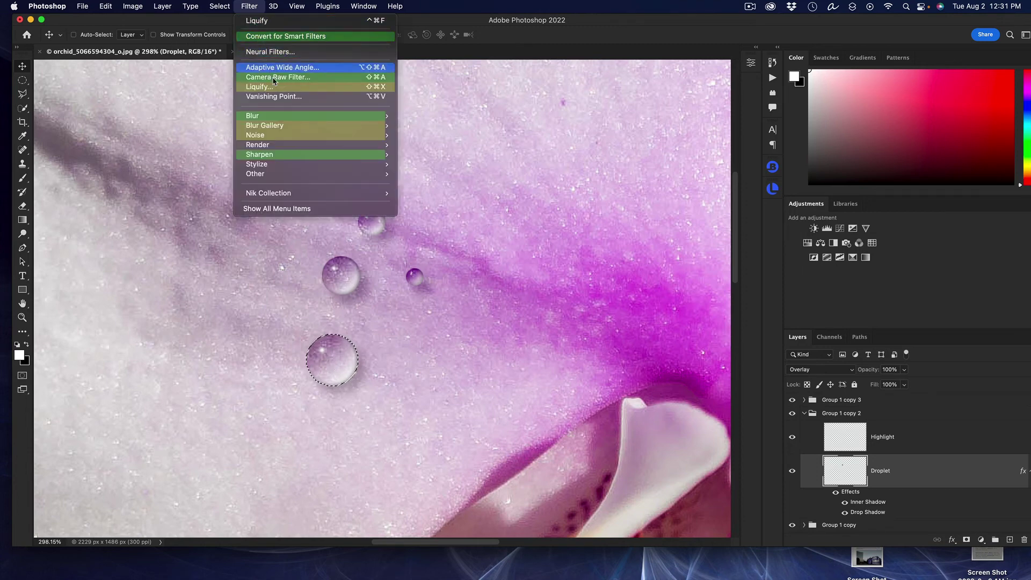
{"action": "key", "text": "Escape"}
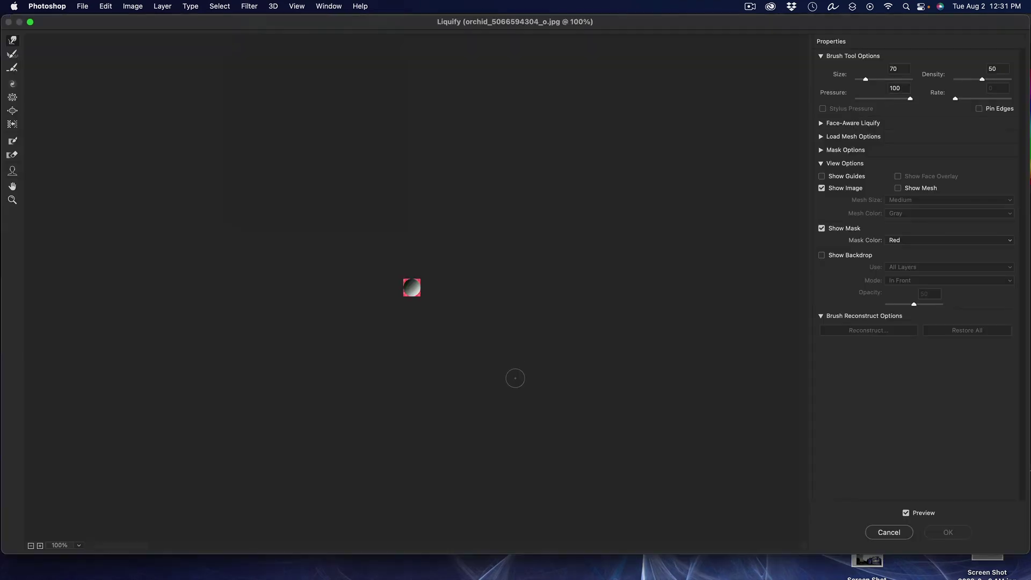
{"action": "scroll", "coordinate": [497, 330], "scroll_direction": "up", "scroll_amount": 5}
{"action": "scroll", "coordinate": [497, 328], "scroll_direction": "up", "scroll_amount": 5}
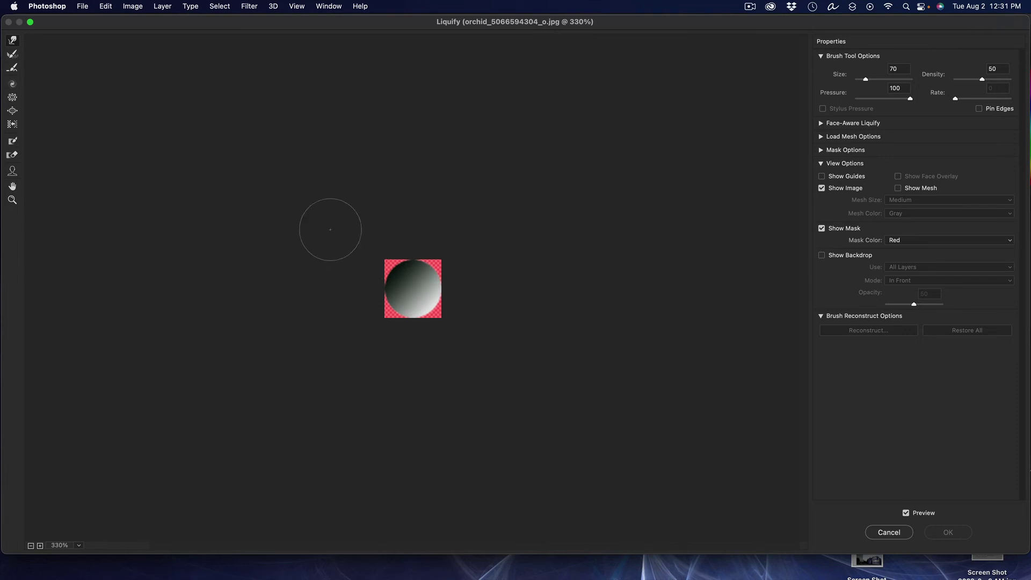
{"action": "mouse_move", "coordinate": [389, 260]}
{"action": "left_mouse_down"}
{"action": "mouse_move", "coordinate": [373, 247]}
{"action": "mouse_move", "coordinate": [381, 269]}
{"action": "mouse_move", "coordinate": [397, 239]}
{"action": "mouse_move", "coordinate": [423, 230]}
{"action": "mouse_move", "coordinate": [427, 256]}
{"action": "mouse_move", "coordinate": [389, 264]}
{"action": "mouse_move", "coordinate": [405, 269]}
{"action": "left_mouse_up"}
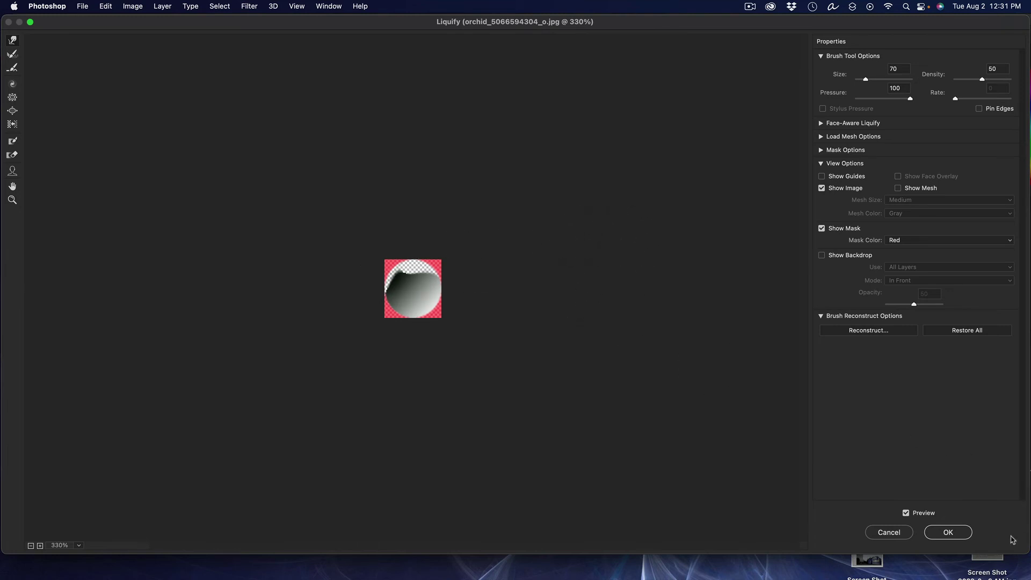
{"action": "left_click", "coordinate": [948, 532]}
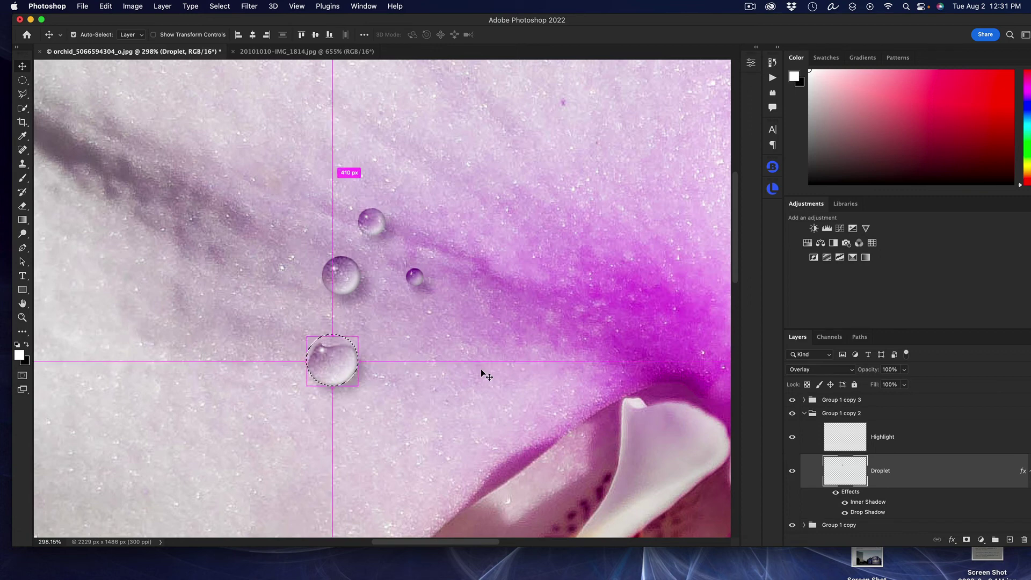
{"action": "key", "text": "super+d"}
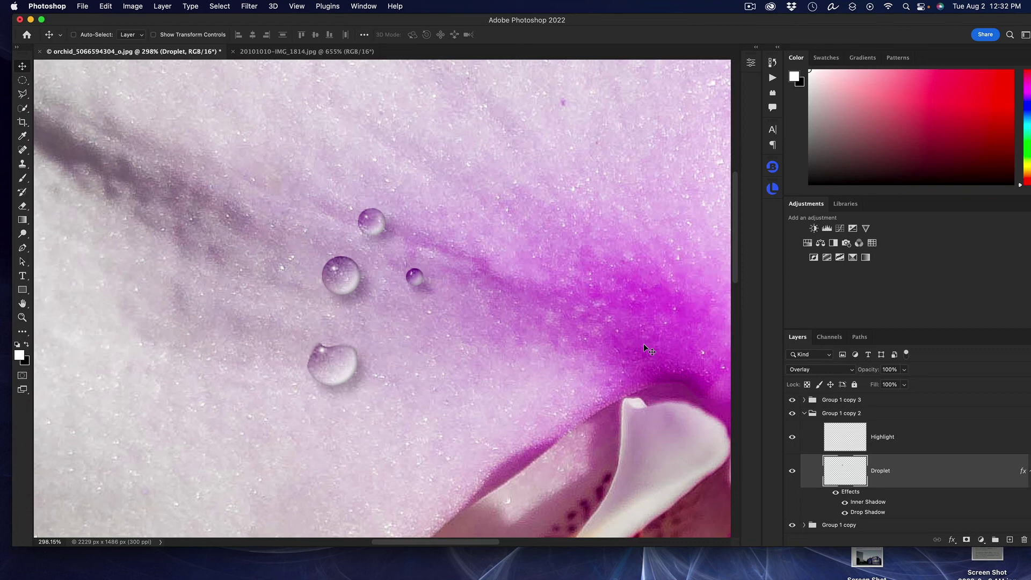
- Duplicate the Background layer
{"action": "scroll", "coordinate": [949, 457], "scroll_direction": "down", "scroll_amount": 2}
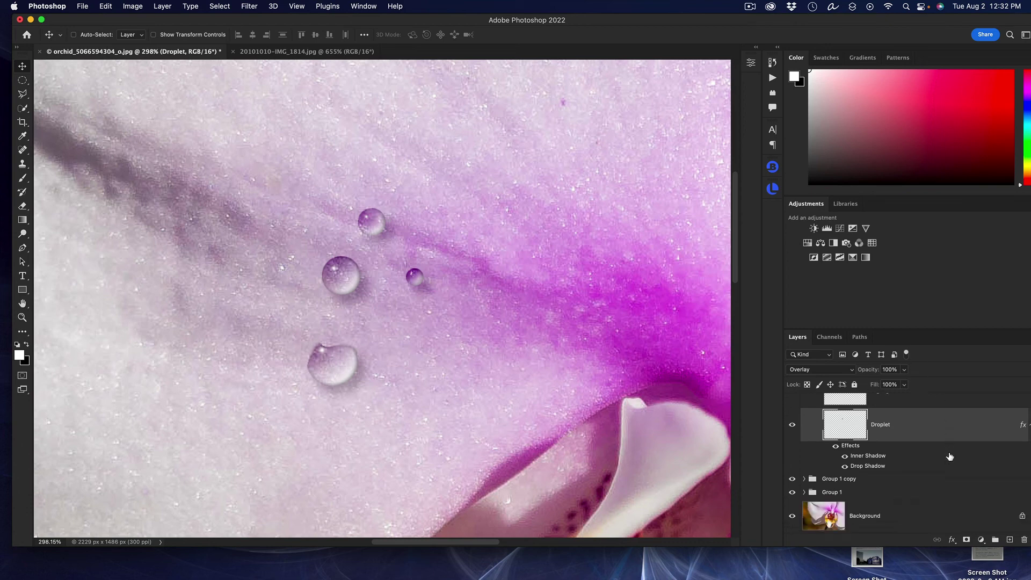
{"action": "left_click", "coordinate": [873, 515]}
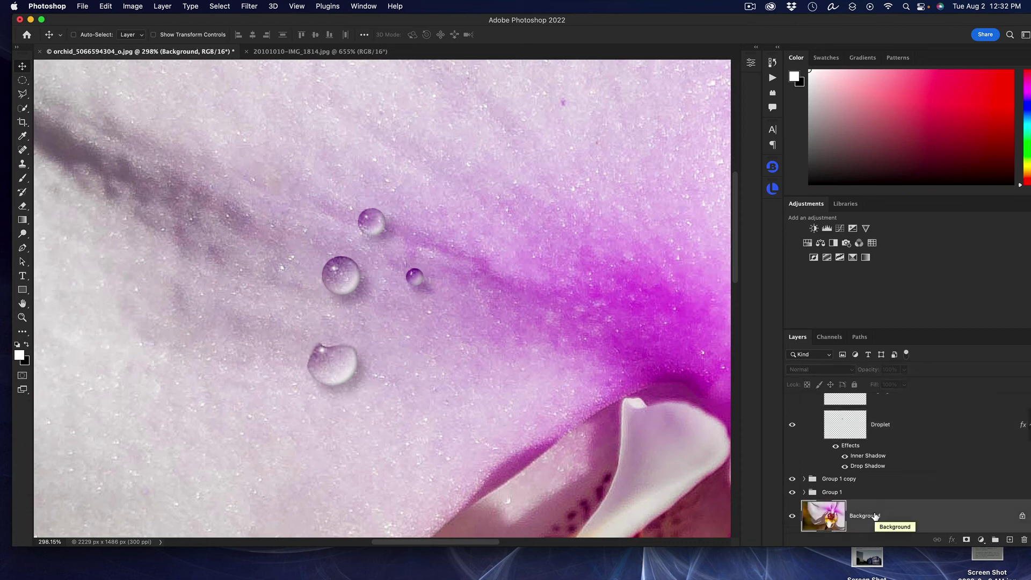
{"action": "key", "text": "super+j"}
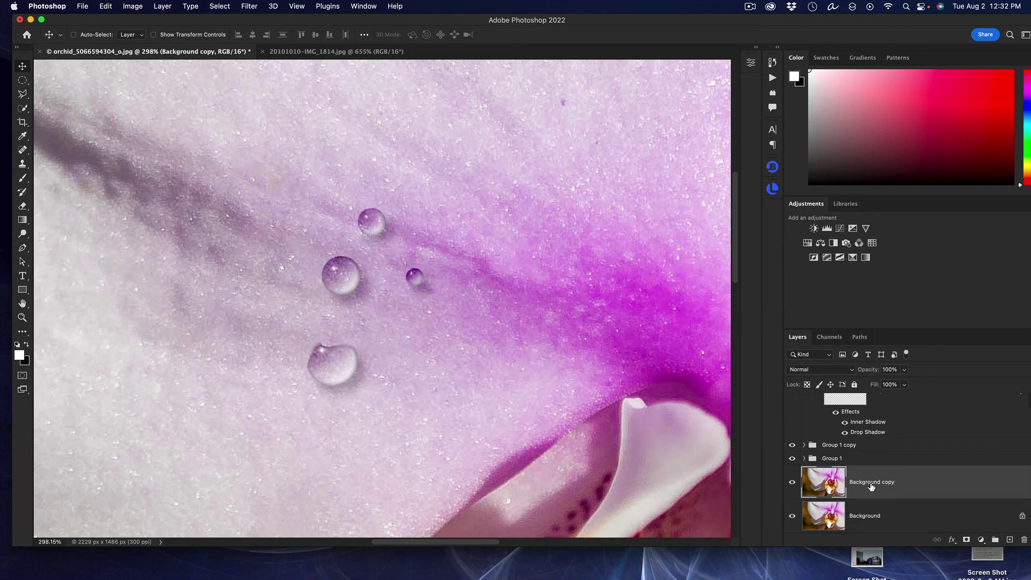
- Load the reshaped outline of the Droplet layer in Group 1 copy 2 as a selection
{"action": "scroll", "coordinate": [904, 424], "scroll_direction": "up", "scroll_amount": 1}
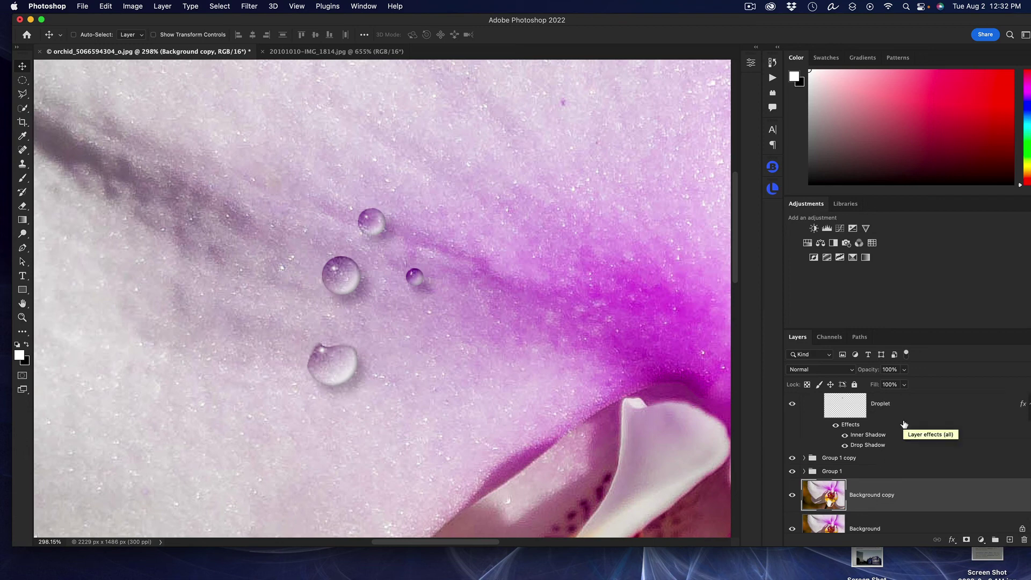
{"action": "scroll", "coordinate": [904, 424], "scroll_direction": "up", "scroll_amount": 5}
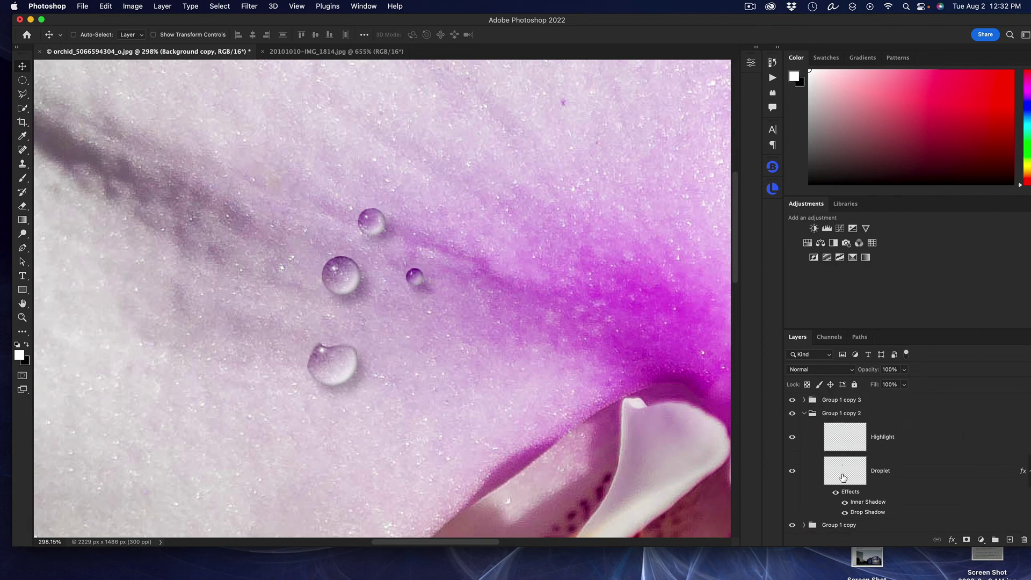
{"action": "left_click", "coordinate": [843, 477]}
{"action": "key", "text": "super"}
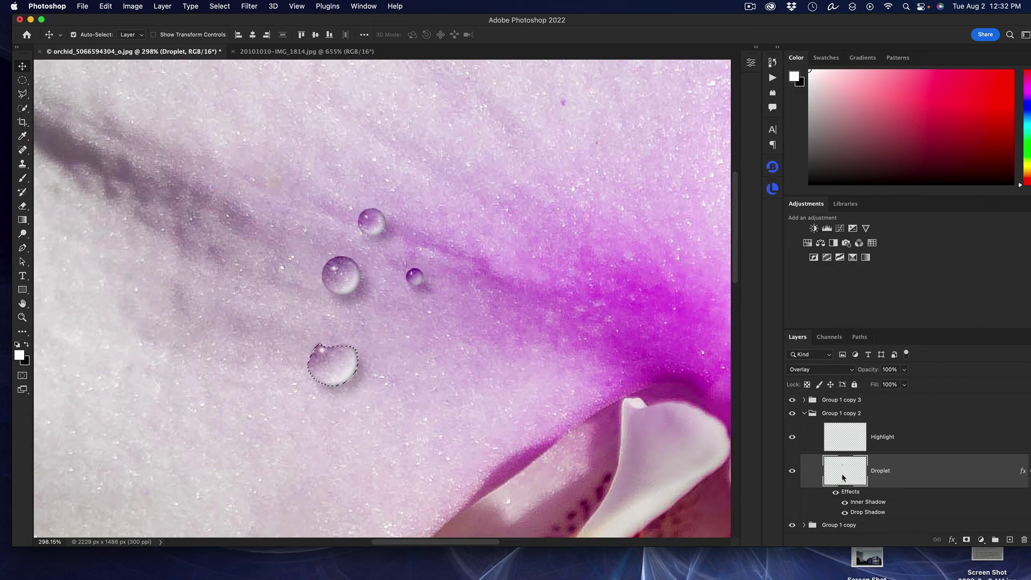
{"action": "left_click", "coordinate": [843, 478], "text": "super"}
- Apply the Spherize filter at 100% in Normal mode to the droplet-shaped selection on the Background copy layer
{"action": "scroll", "coordinate": [480, 416], "scroll_direction": "down", "scroll_amount": 2}
{"action": "scroll", "coordinate": [481, 417], "scroll_direction": "down", "scroll_amount": 3}
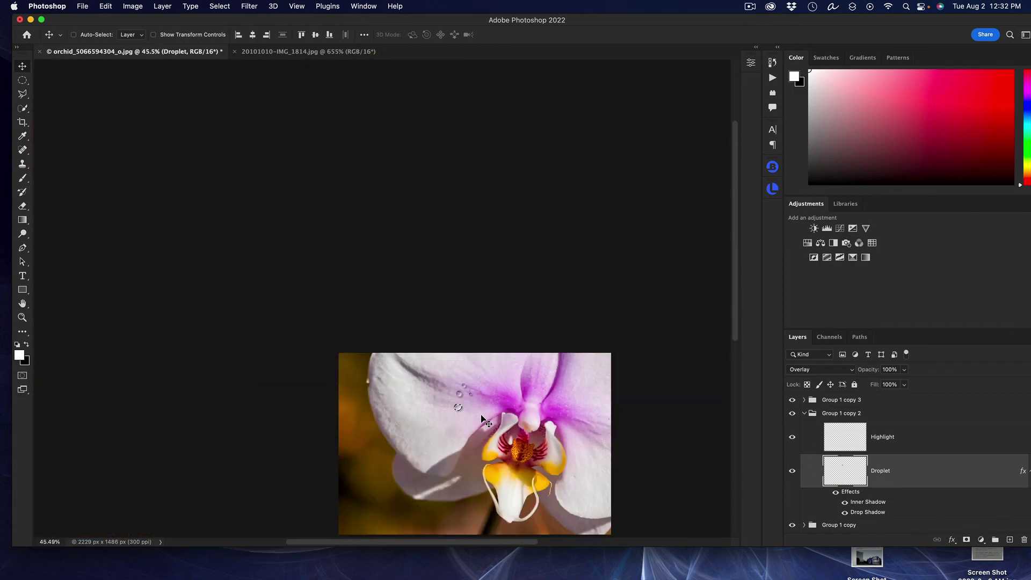
{"action": "scroll", "coordinate": [481, 417], "scroll_direction": "up", "scroll_amount": 1}
{"action": "scroll", "coordinate": [999, 481], "scroll_direction": "down", "scroll_amount": 3}
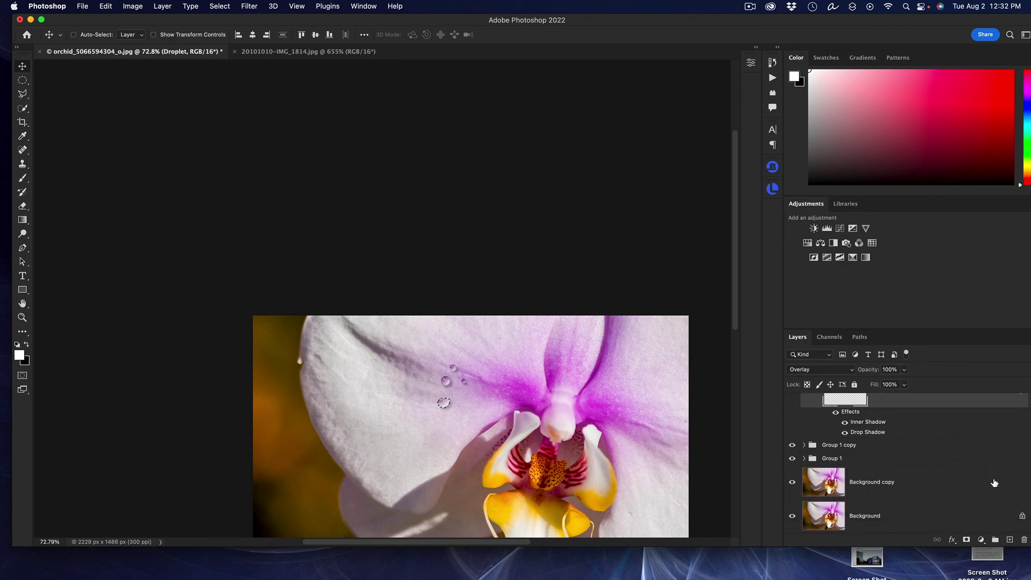
{"action": "left_click", "coordinate": [898, 485]}
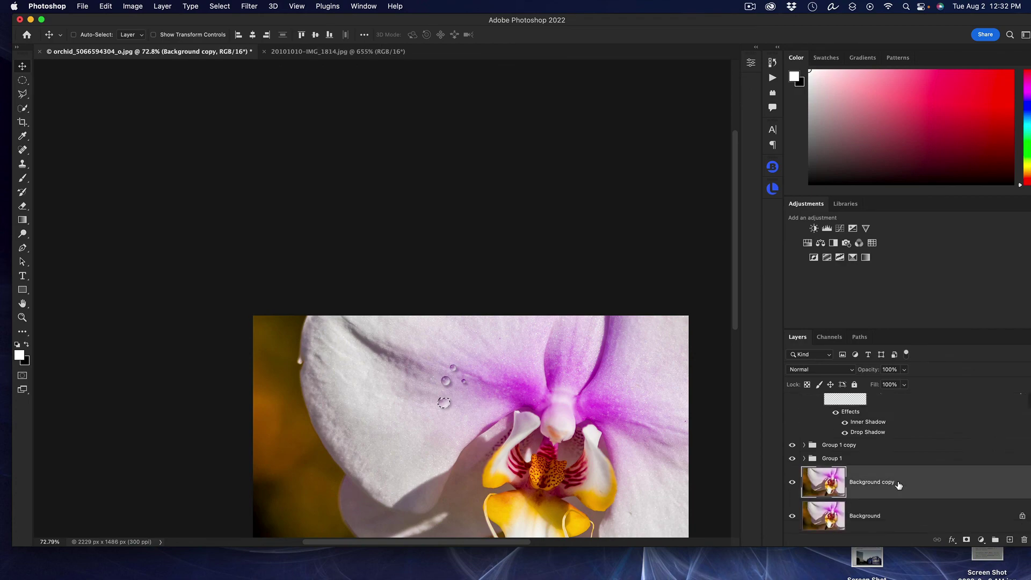
{"action": "scroll", "coordinate": [580, 423], "scroll_direction": "up", "scroll_amount": 4}
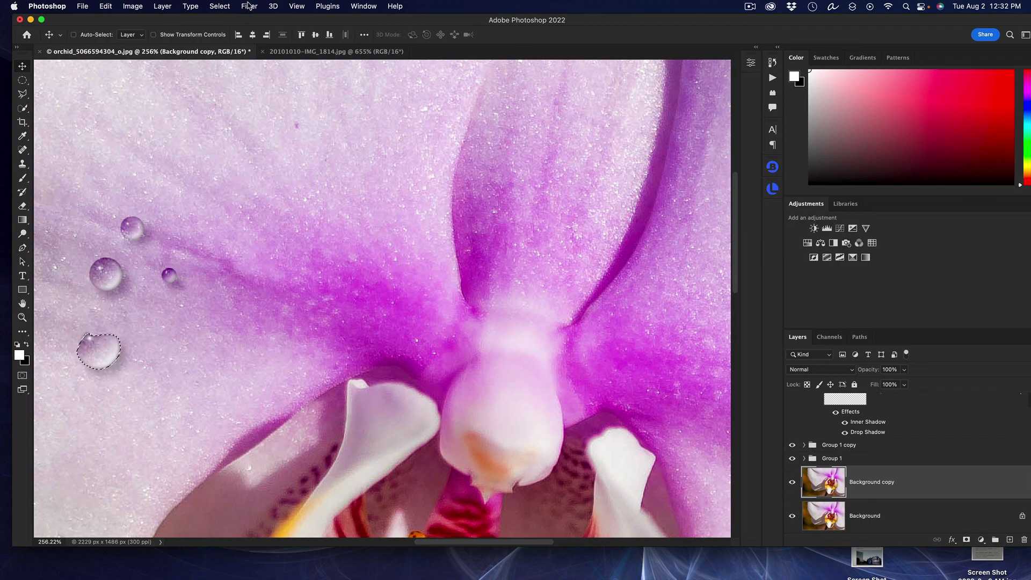
{"action": "left_click", "coordinate": [248, 6]}
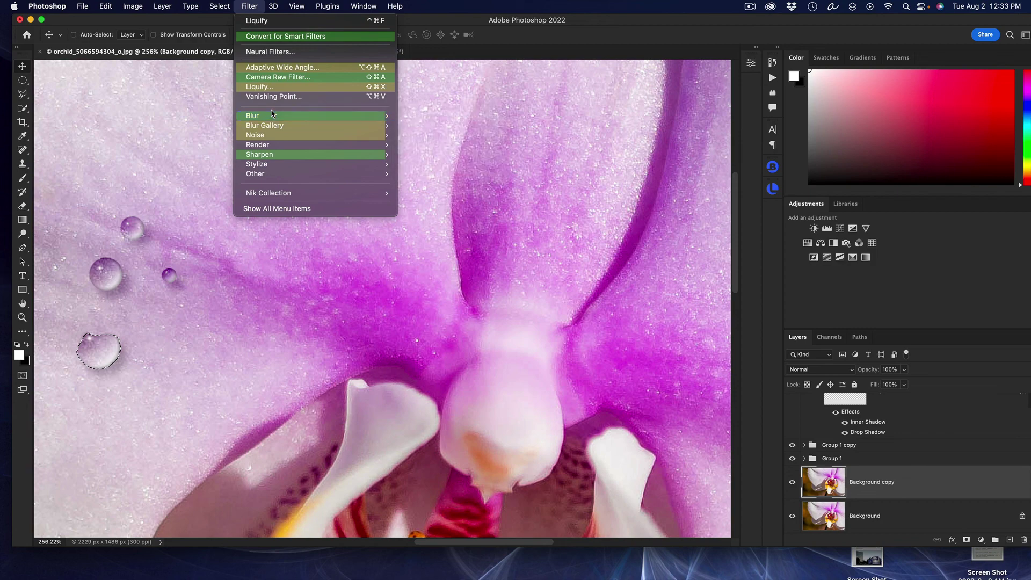
{"action": "mouse_move", "coordinate": [279, 130]}
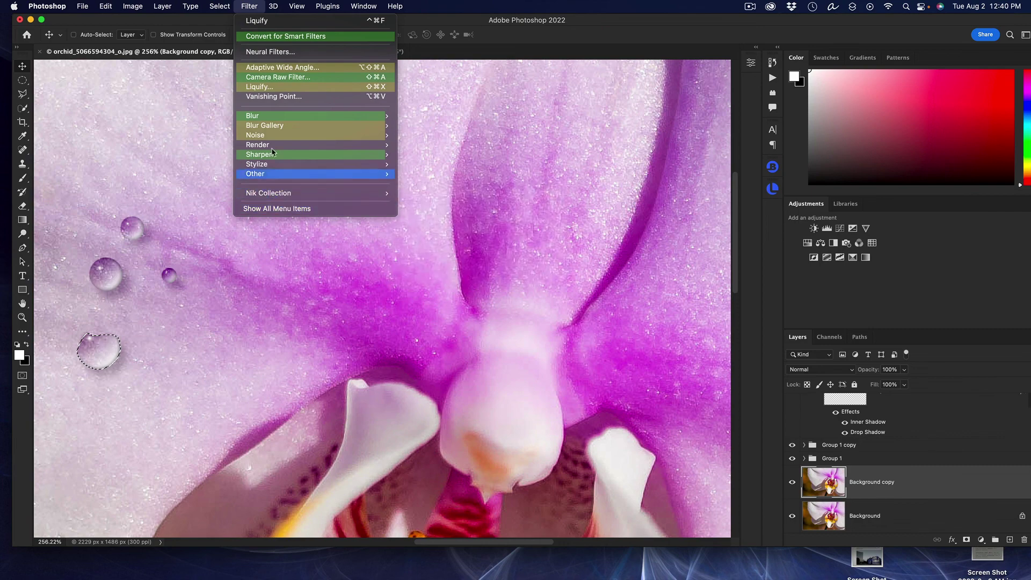
{"action": "left_click", "coordinate": [295, 209]}
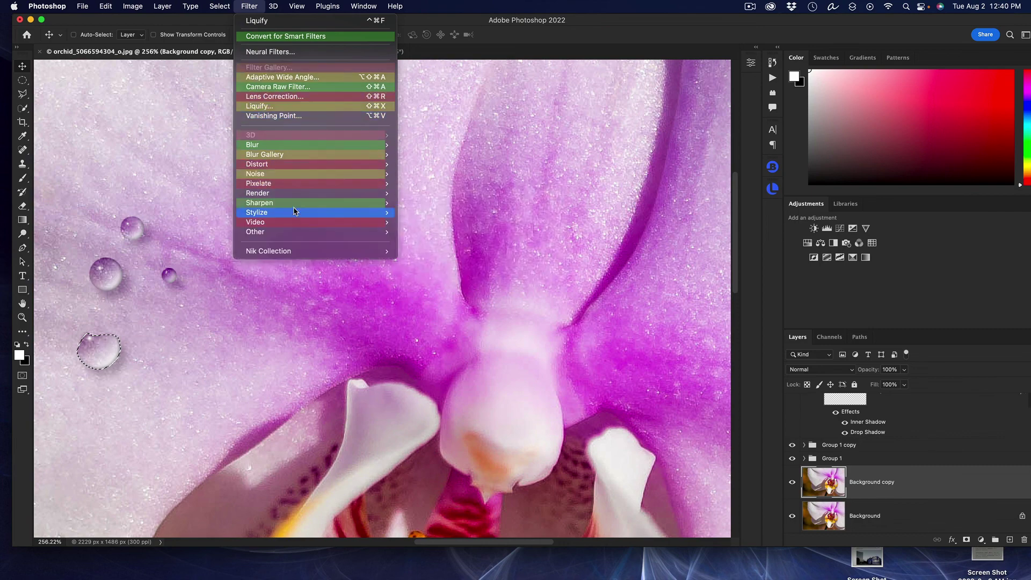
{"action": "mouse_move", "coordinate": [291, 164]}
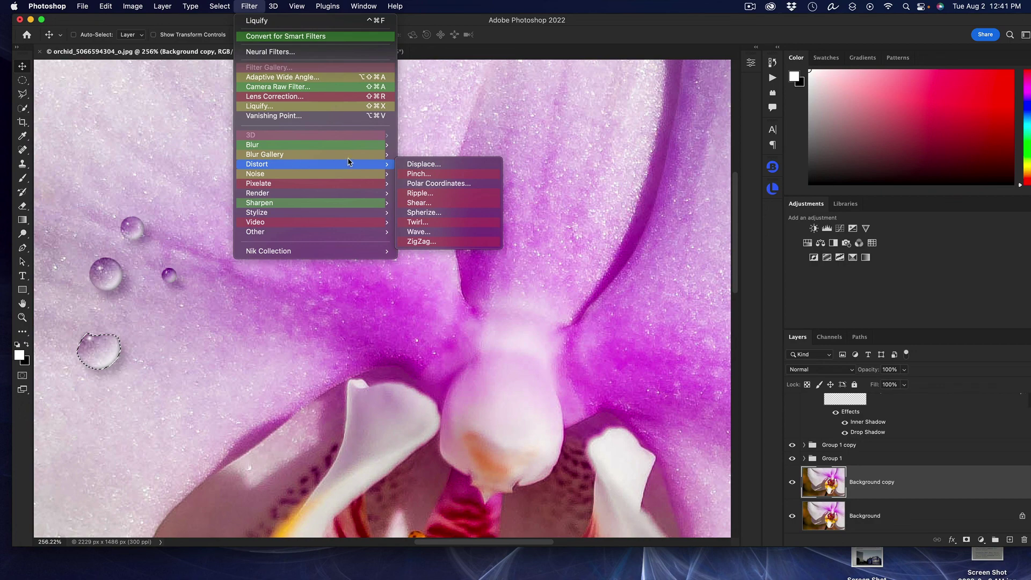
{"action": "left_click", "coordinate": [424, 213]}
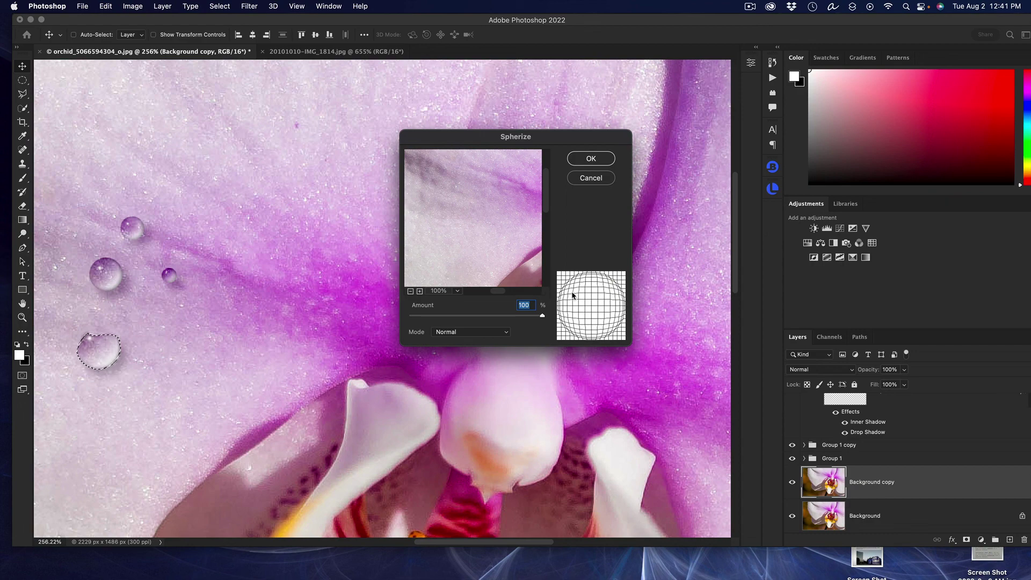
{"action": "left_click", "coordinate": [591, 159]}
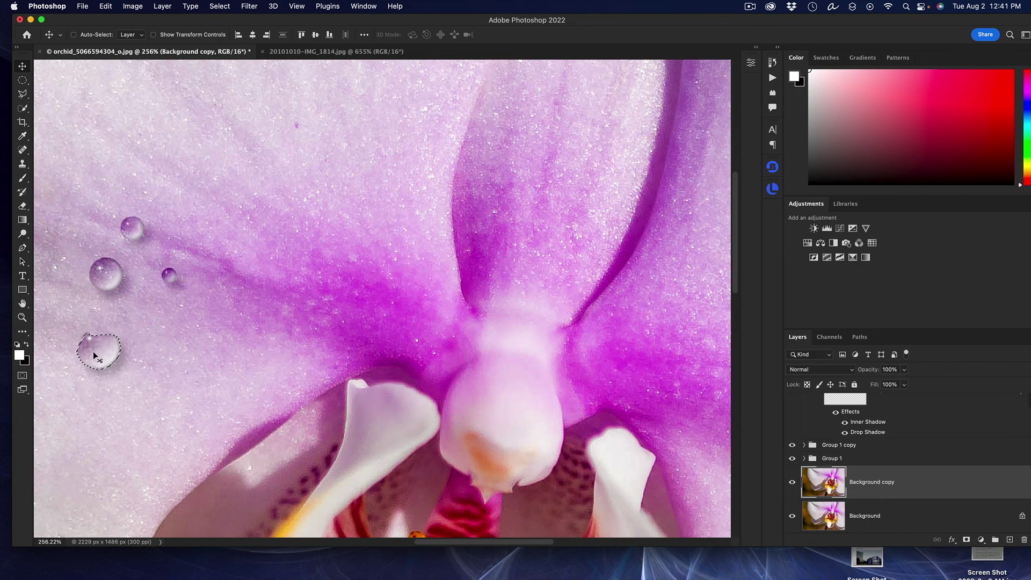
{"action": "scroll", "coordinate": [161, 370], "scroll_direction": "up", "scroll_amount": 5}
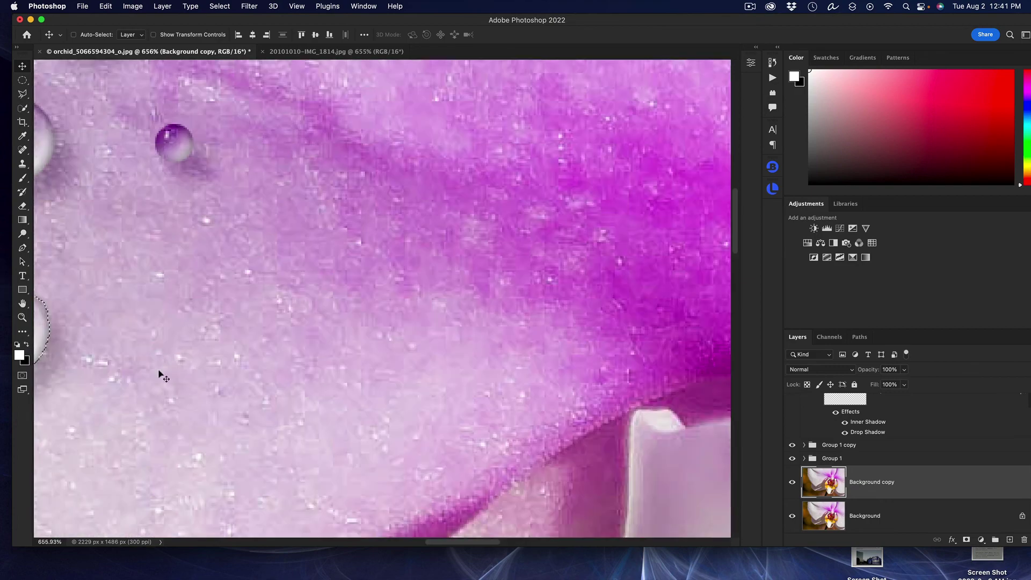
{"action": "scroll", "coordinate": [375, 429], "scroll_direction": "left", "scroll_amount": 10}
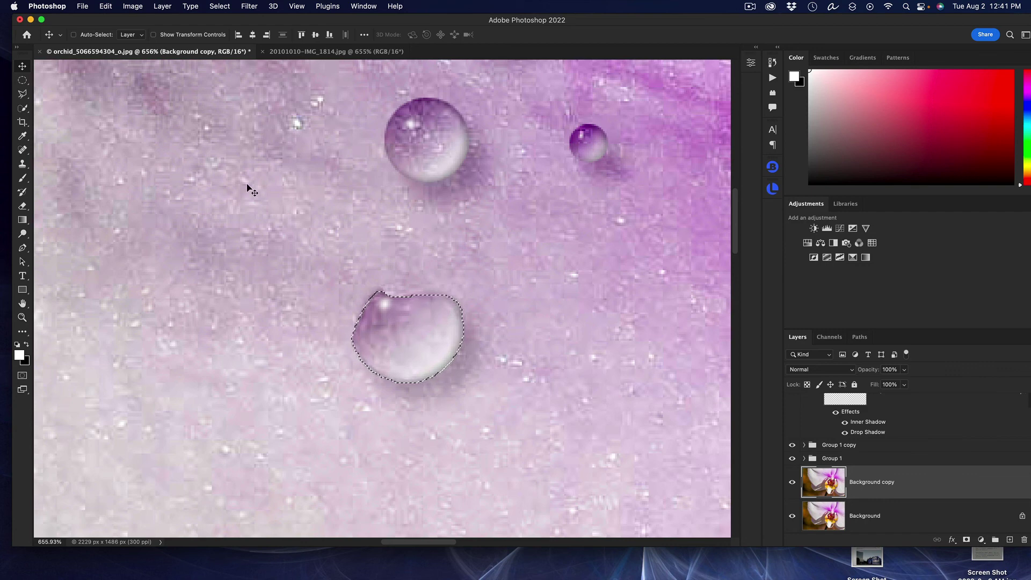
- Undo the Spherize filter, then reapply it with the same settings to the droplet-shaped selection on the Background copy layer
{"action": "left_click", "coordinate": [105, 6]}
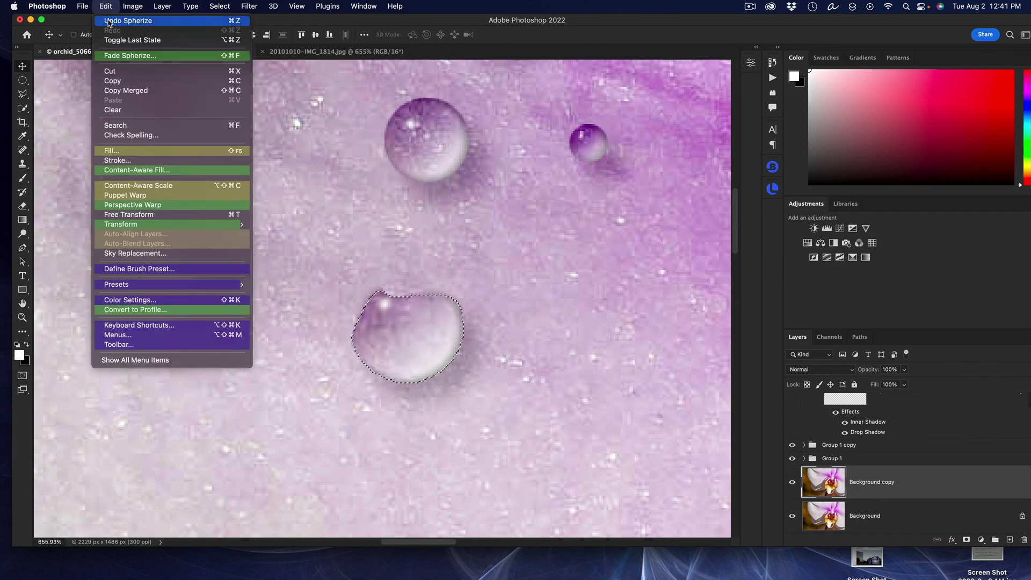
{"action": "left_click", "coordinate": [108, 22]}
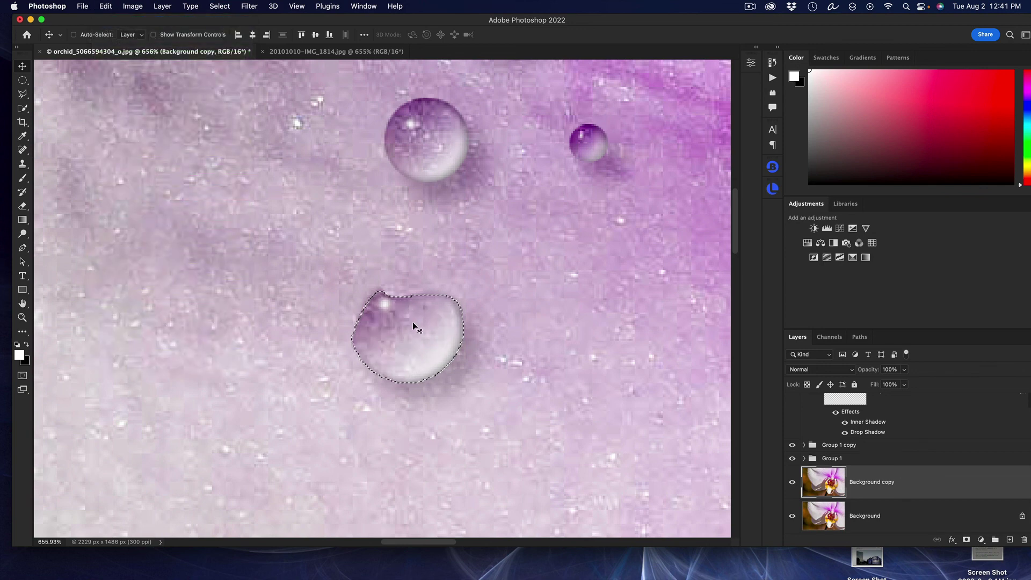
{"action": "left_click", "coordinate": [248, 6]}
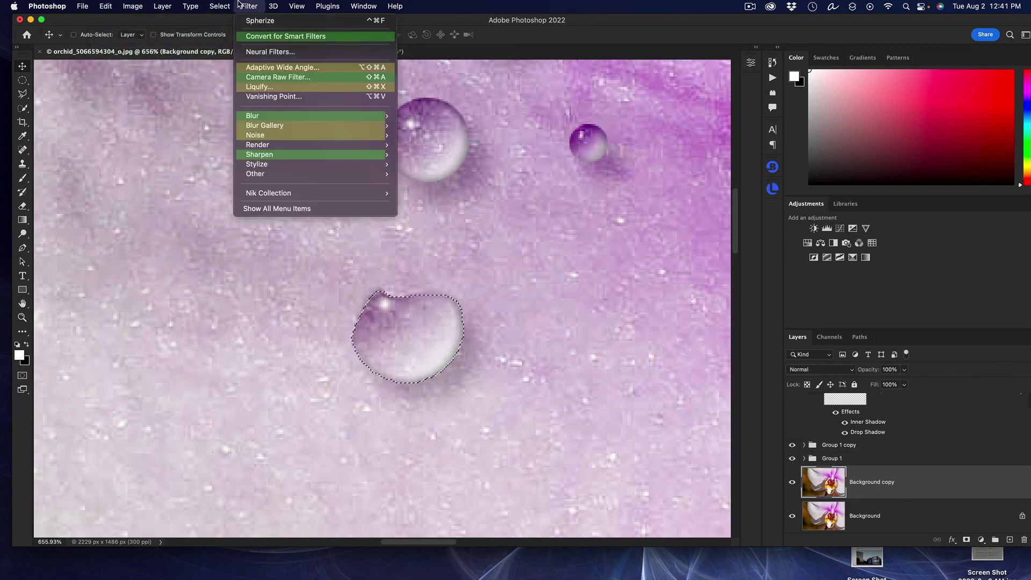
{"action": "left_click", "coordinate": [251, 21]}
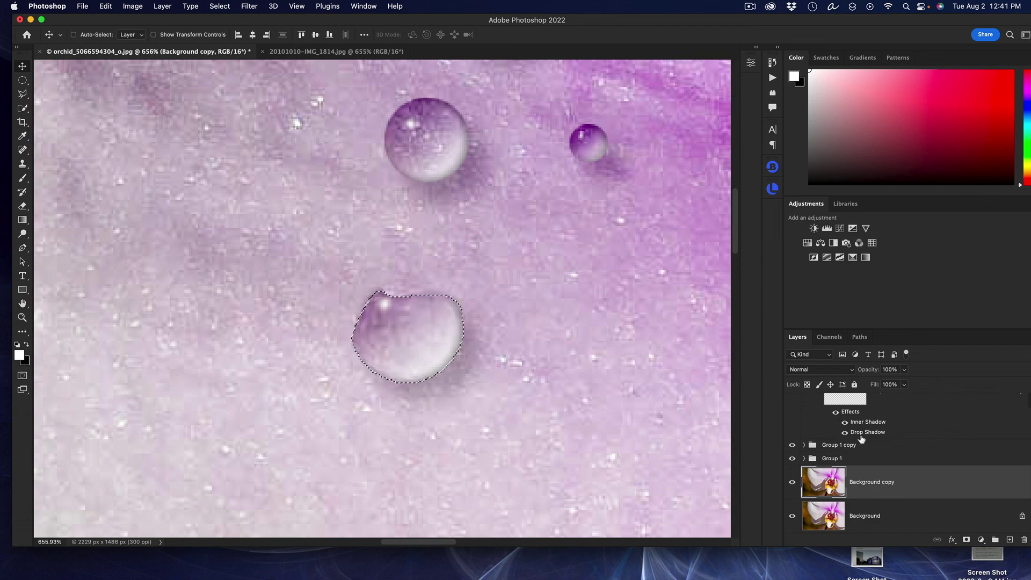
- Shift the Background copy layer to the right and slightly downward relative to the original Background
{"action": "scroll", "coordinate": [880, 429], "scroll_direction": "up", "scroll_amount": 3}
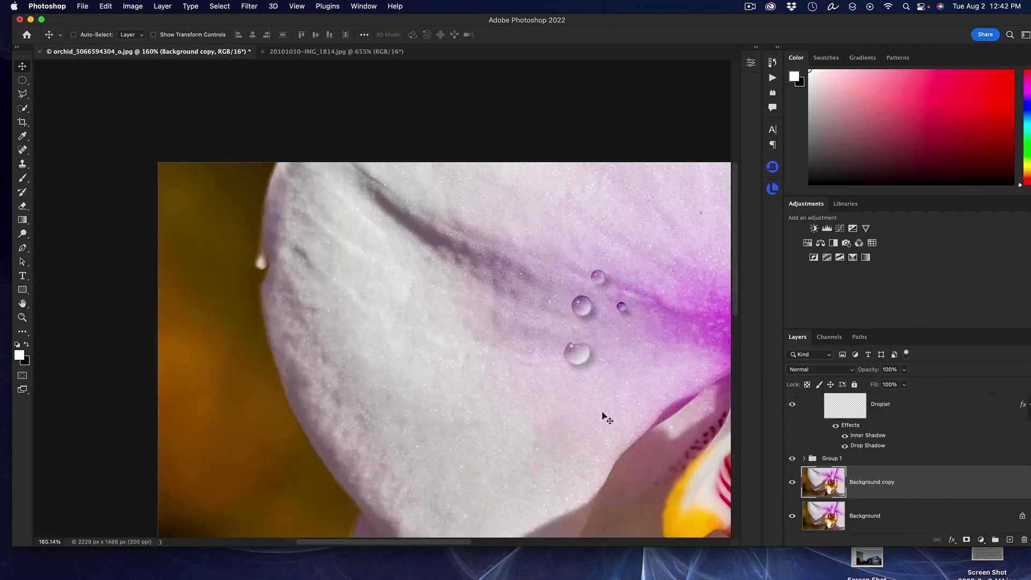
{"action": "left_click_drag", "start_coordinate": [447, 537], "coordinate": [677, 485]}
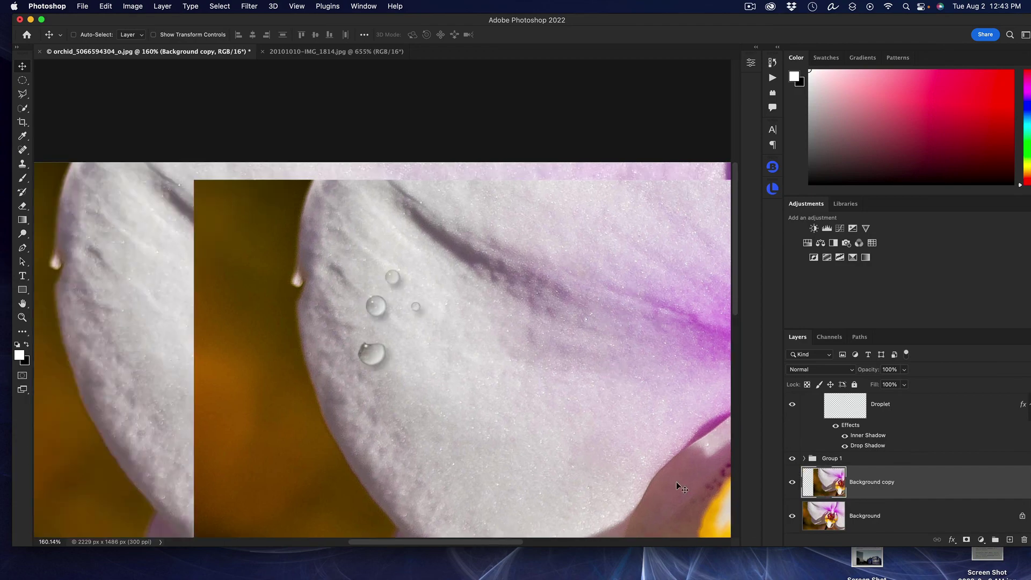